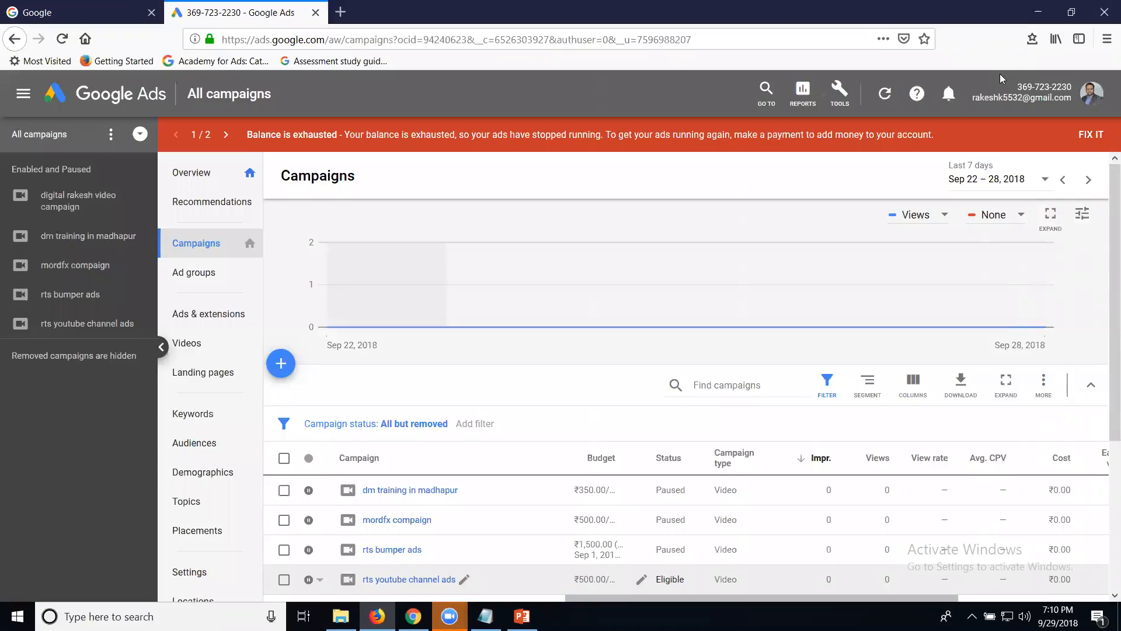
# Start a new campaign and choose Universal App as its campaign type.
pyautogui.click(287, 364)
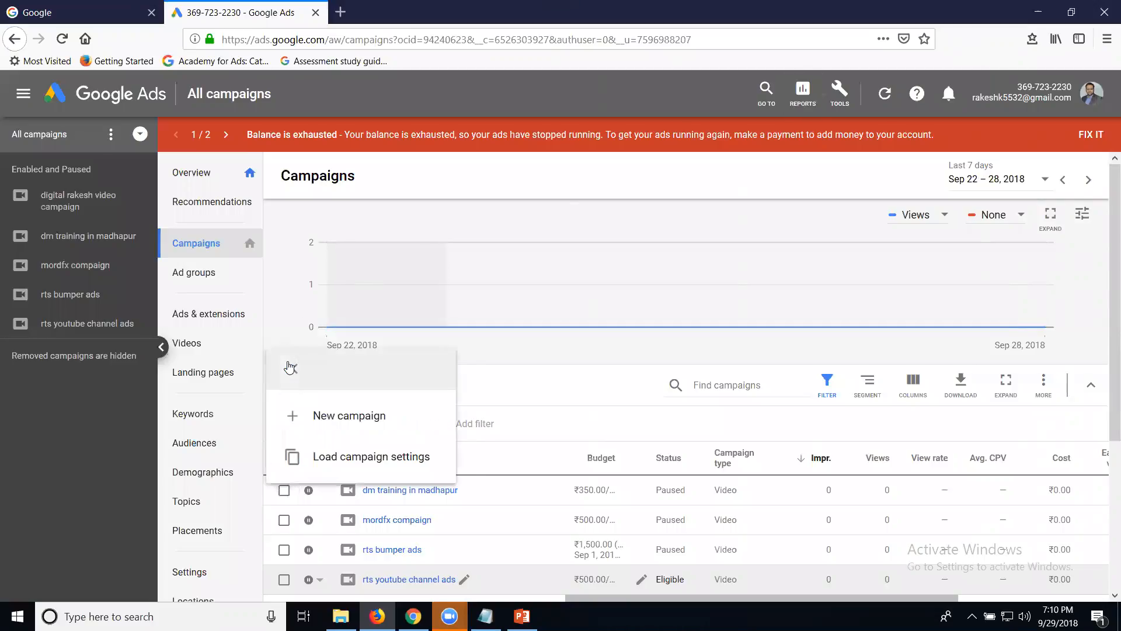
pyautogui.click(306, 419)
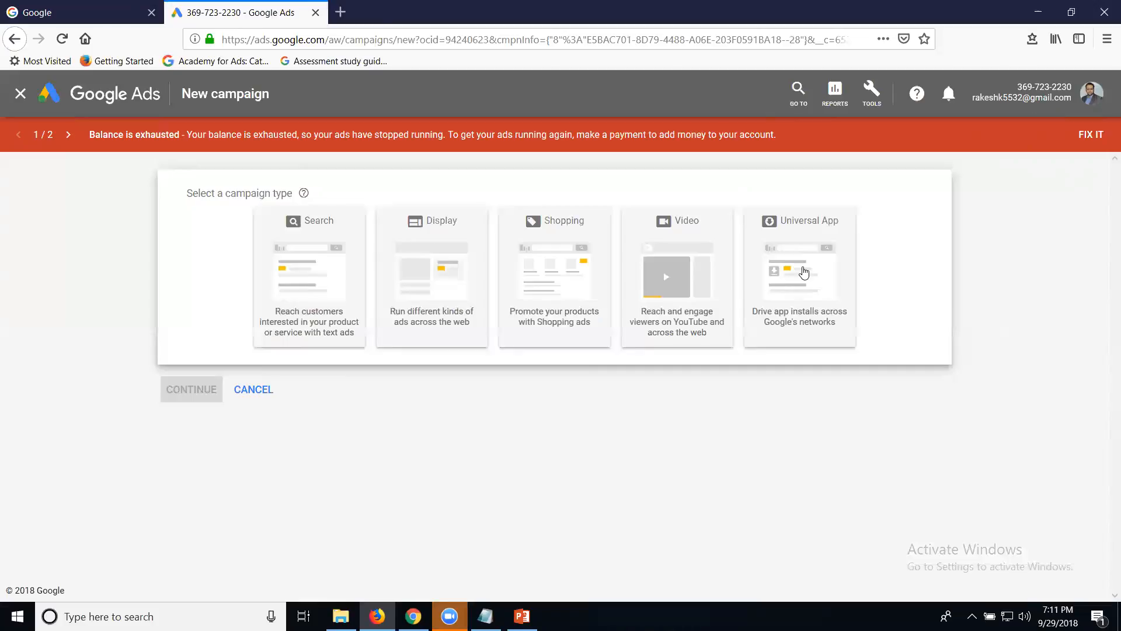
pyautogui.click(804, 273)
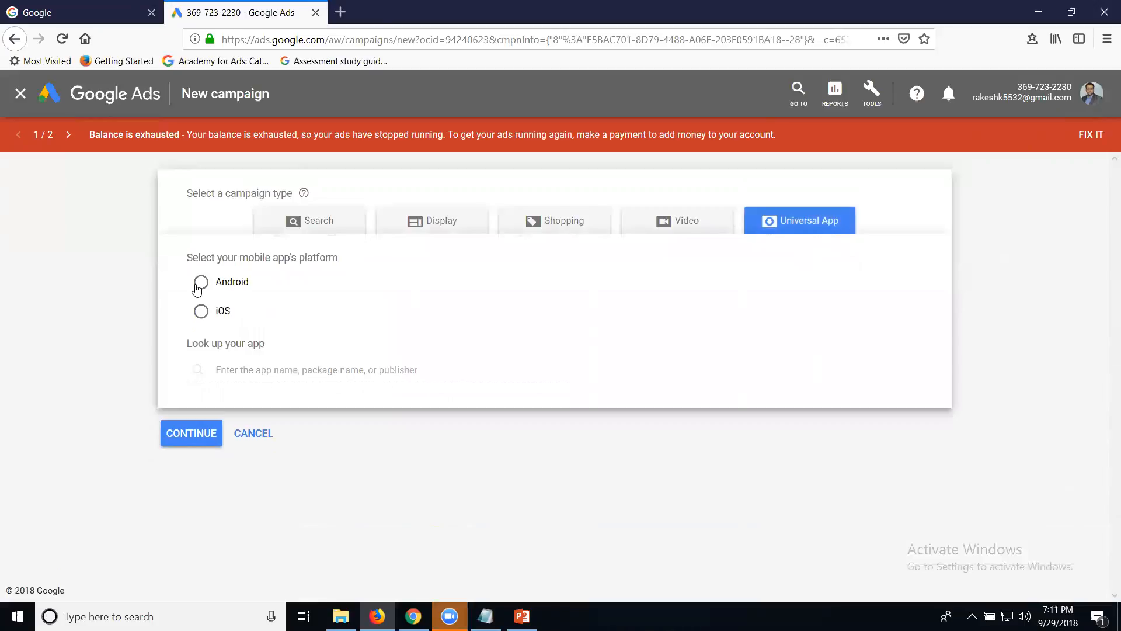
# Choose Android as the platform, look up "swiggy", select Swiggy Food Order & Delivery and continue to the campaign settings.
pyautogui.click(199, 286)
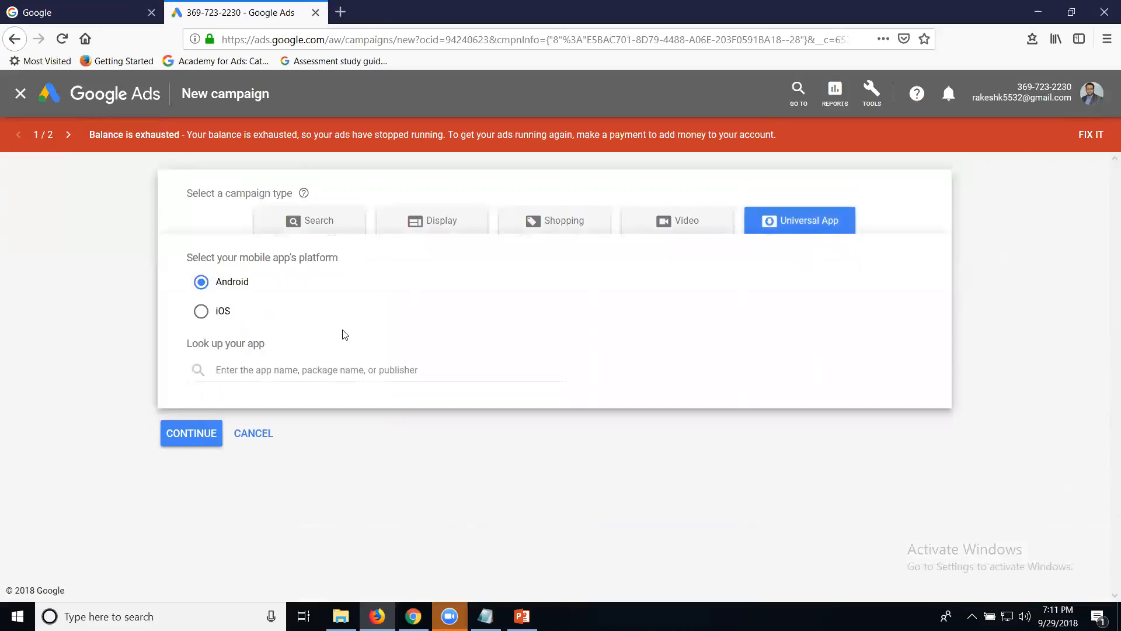
pyautogui.click(325, 372)
pyautogui.write('swiggy')
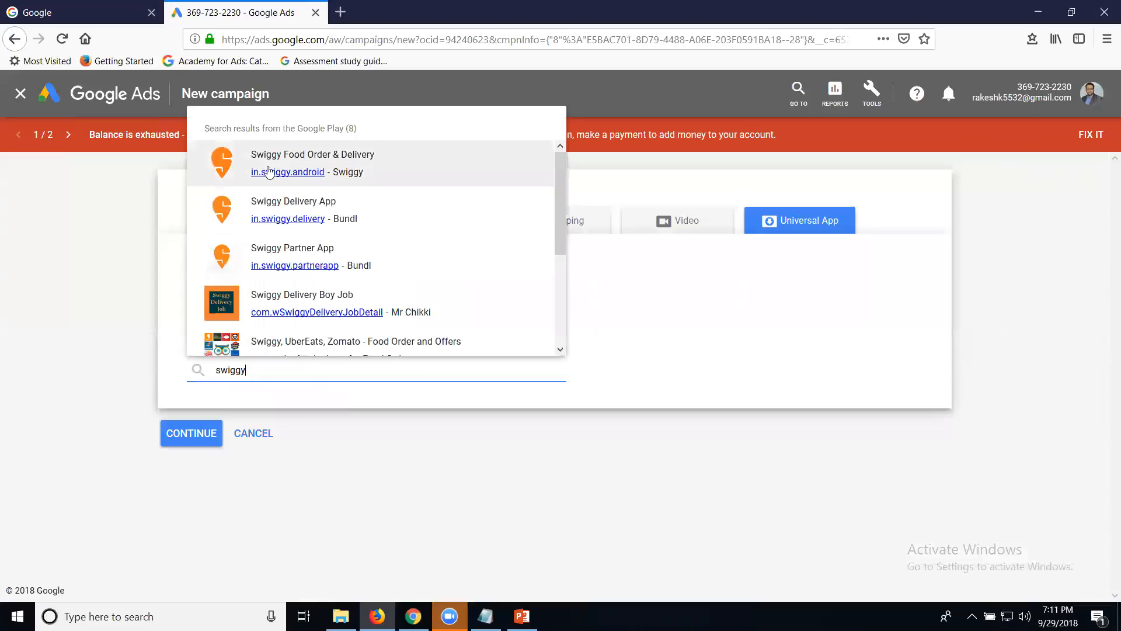
pyautogui.click(264, 162)
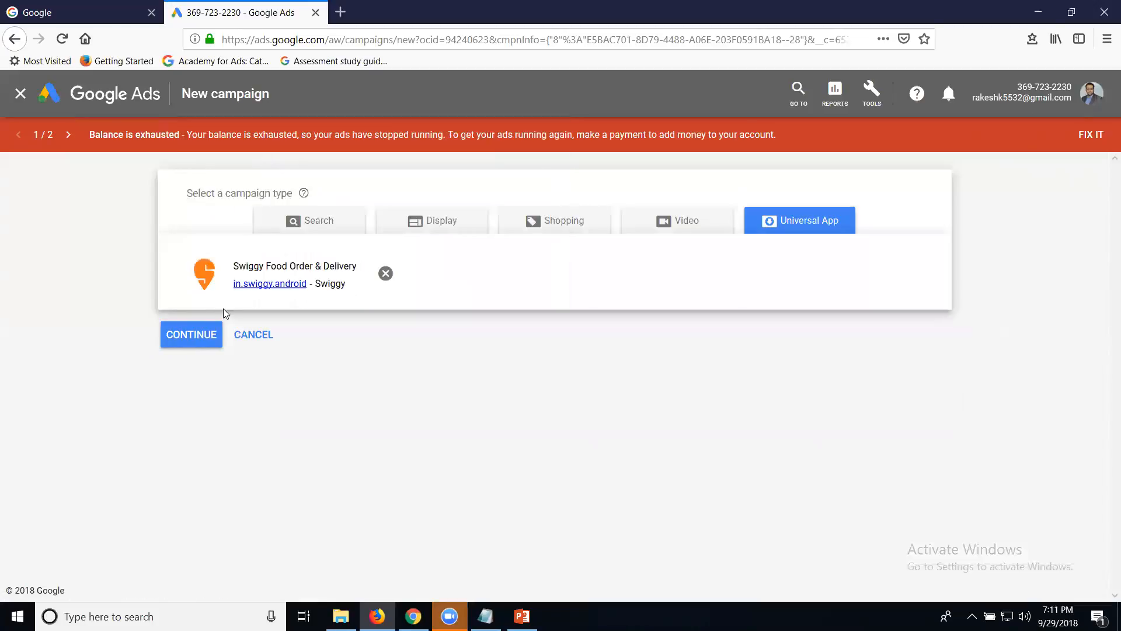
pyautogui.click(202, 334)
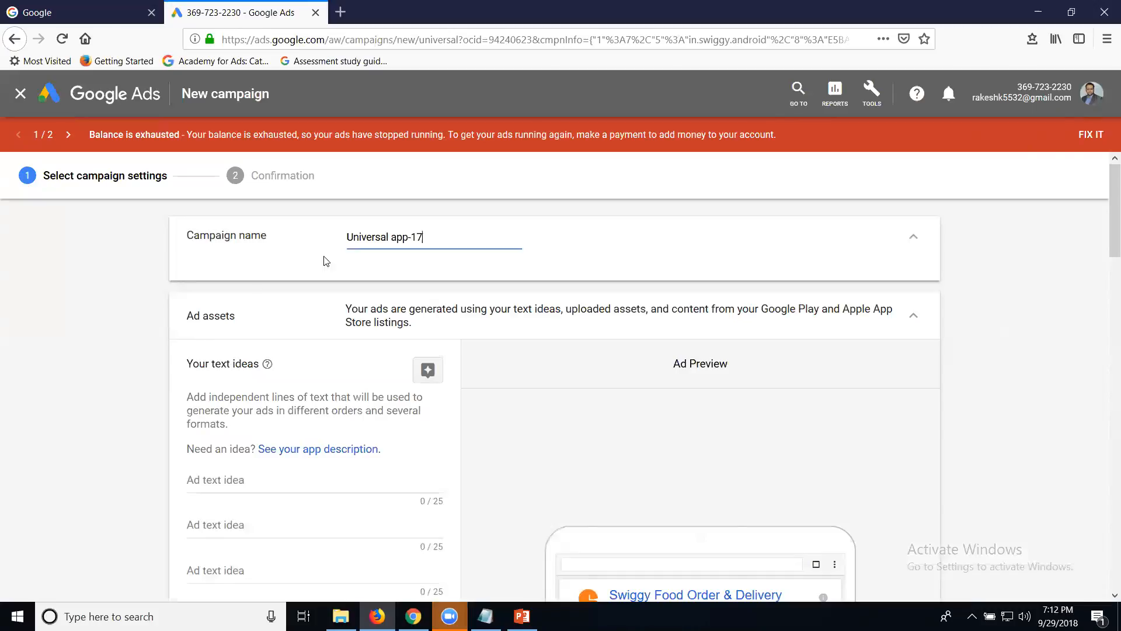
# Preview the sample ad on the Google Display Network, on YouTube and on the Play Store.
pyautogui.scroll(-5, 420, 255)
pyautogui.scroll(-2, 423, 252)
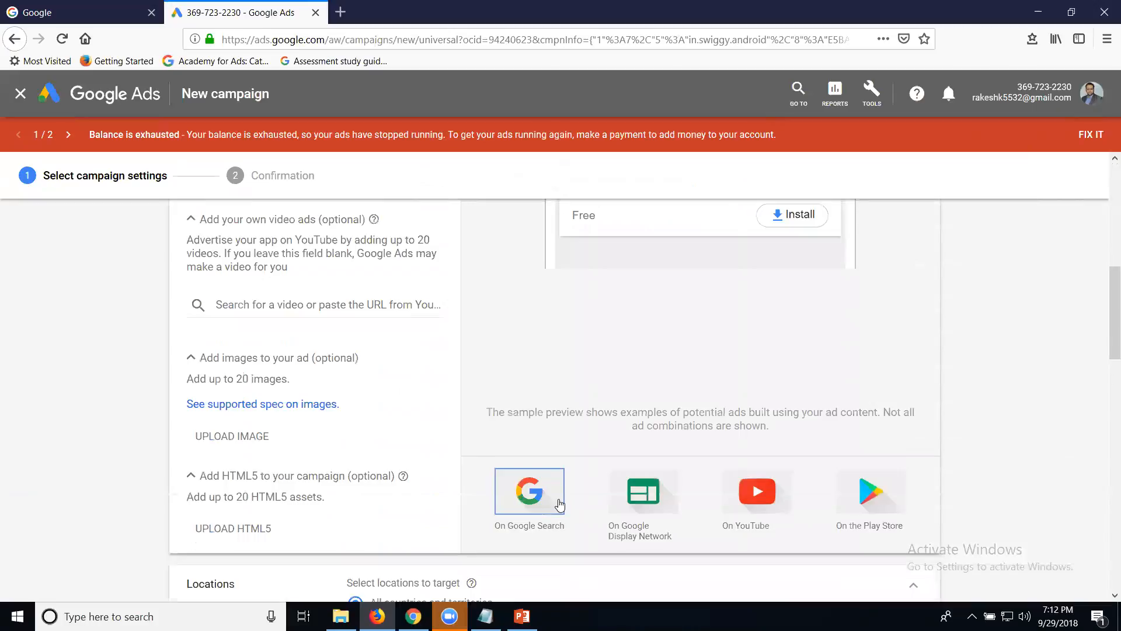
pyautogui.click(652, 501)
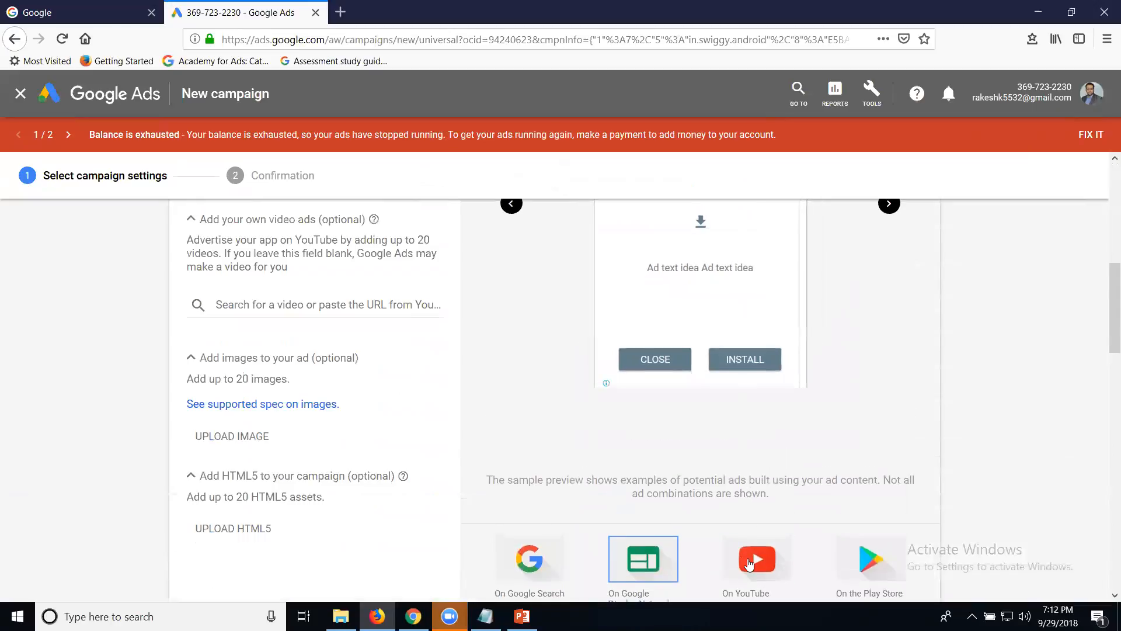
pyautogui.click(749, 561)
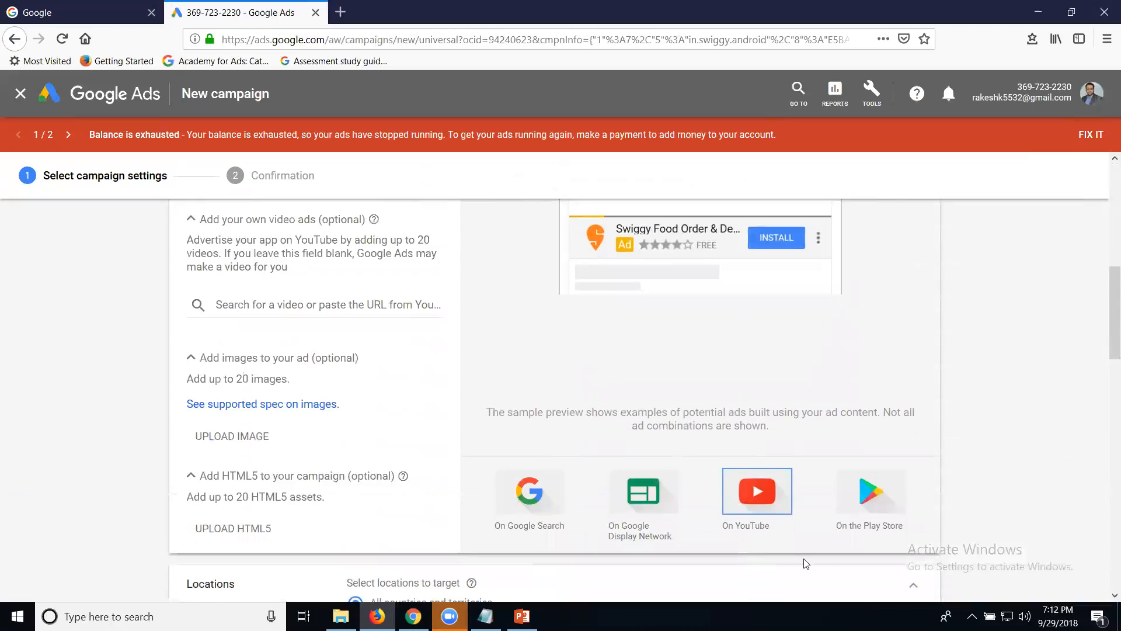
pyautogui.click(857, 507)
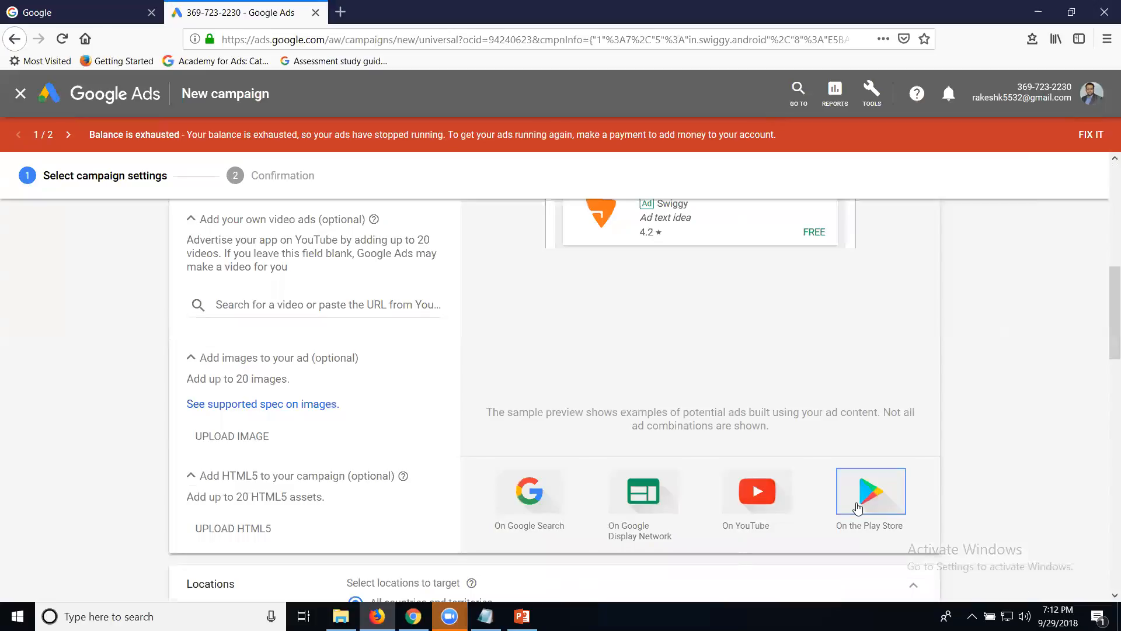
# Enter the four ad text ideas "Free Delivery", "Free Coupens", "online order" and "fast delivery".
pyautogui.scroll(5, 316, 514)
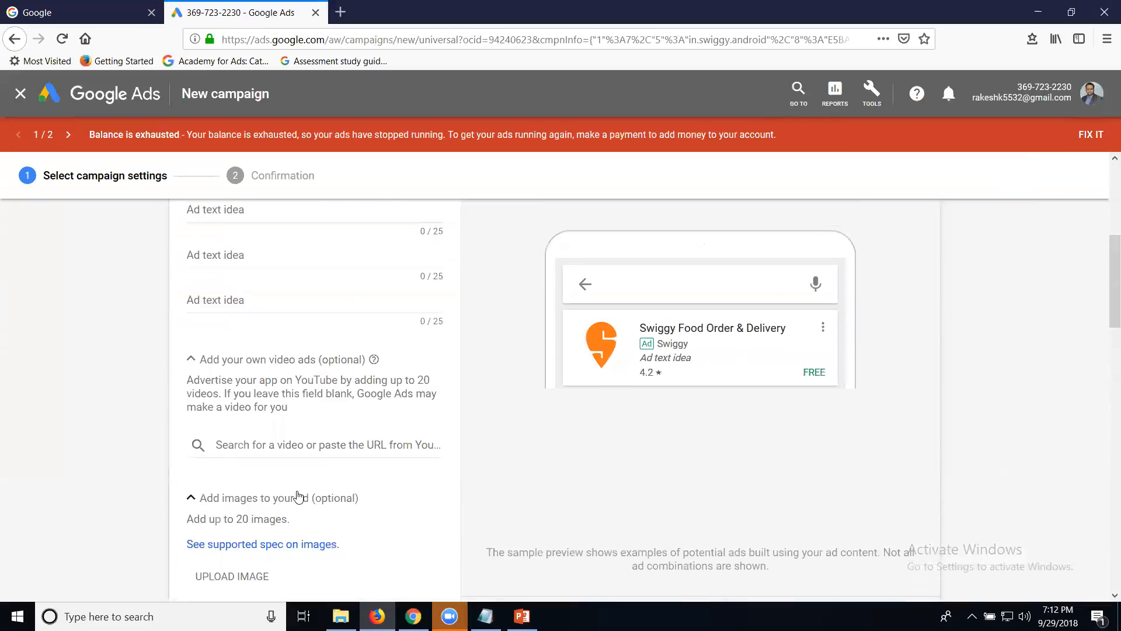
pyautogui.click(243, 304)
pyautogui.write('Free')
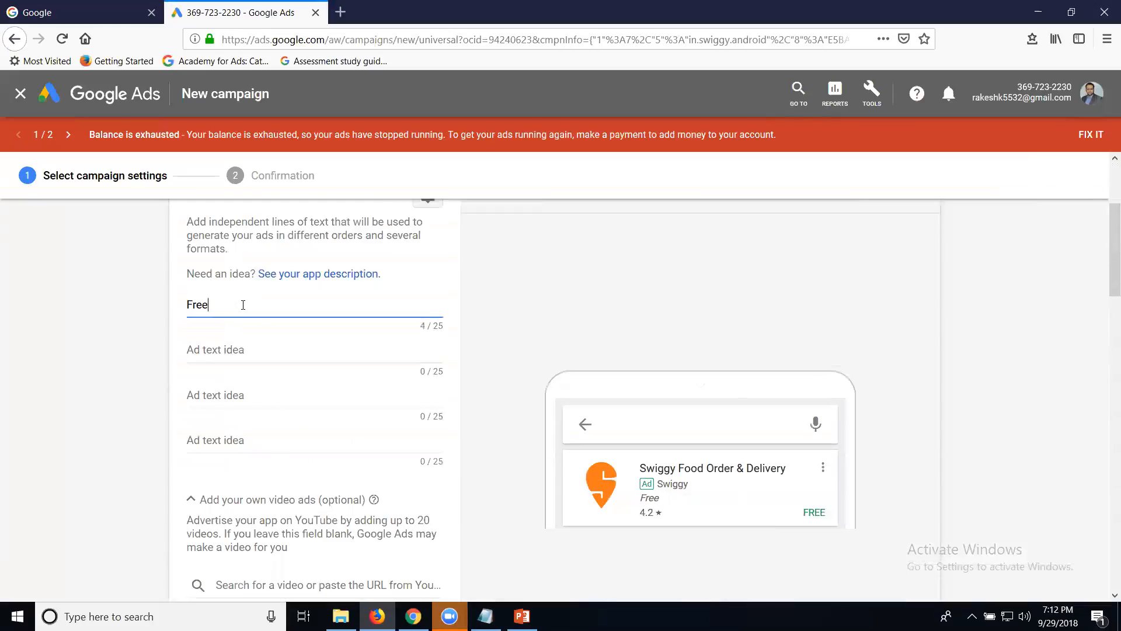
pyautogui.write(' Dele')
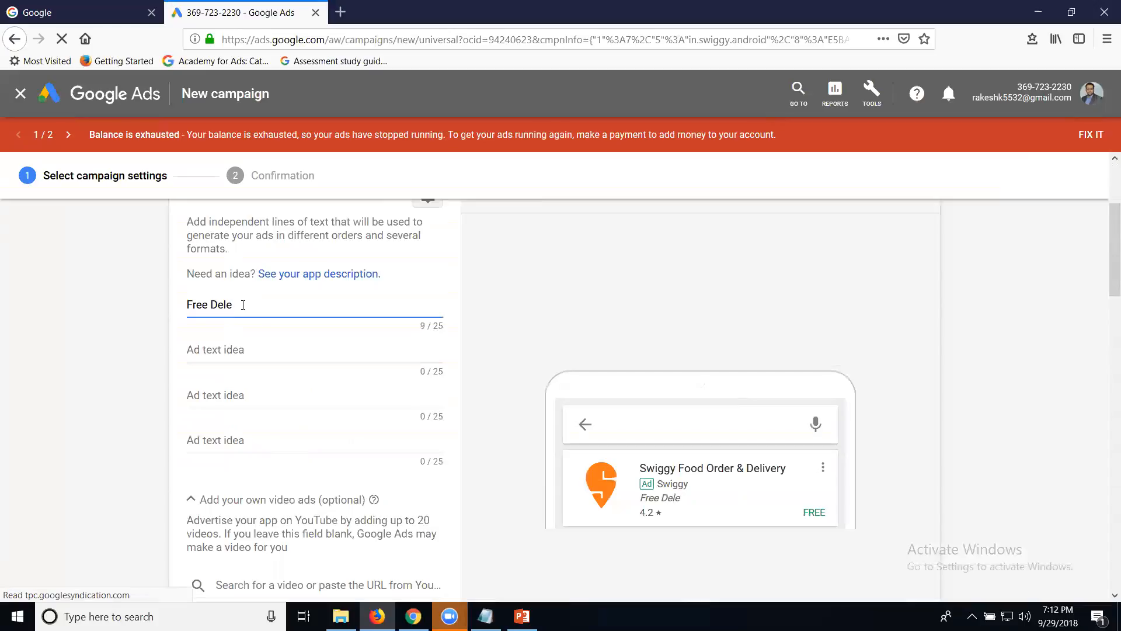
pyautogui.press('BackSpace')
pyautogui.write('ivery')
pyautogui.press('Tab')
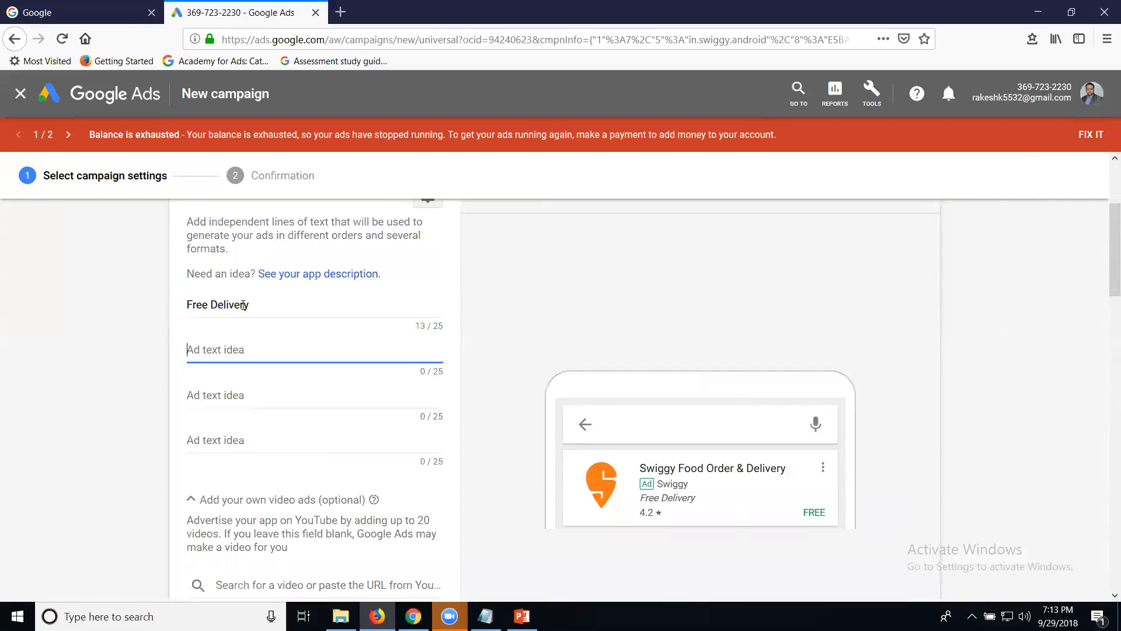
pyautogui.write('Free Coupens')
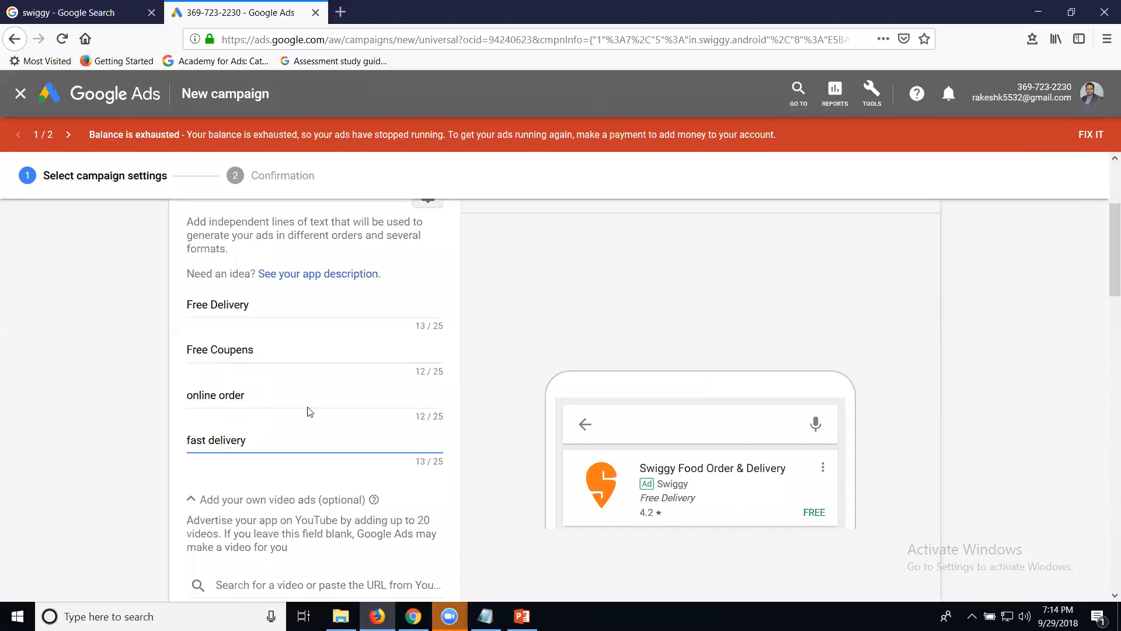
# Search the video ads for "swiggy" and add the "Swiggy review |first time ordered with swiggy" video.
pyautogui.scroll(-3, 169, 362)
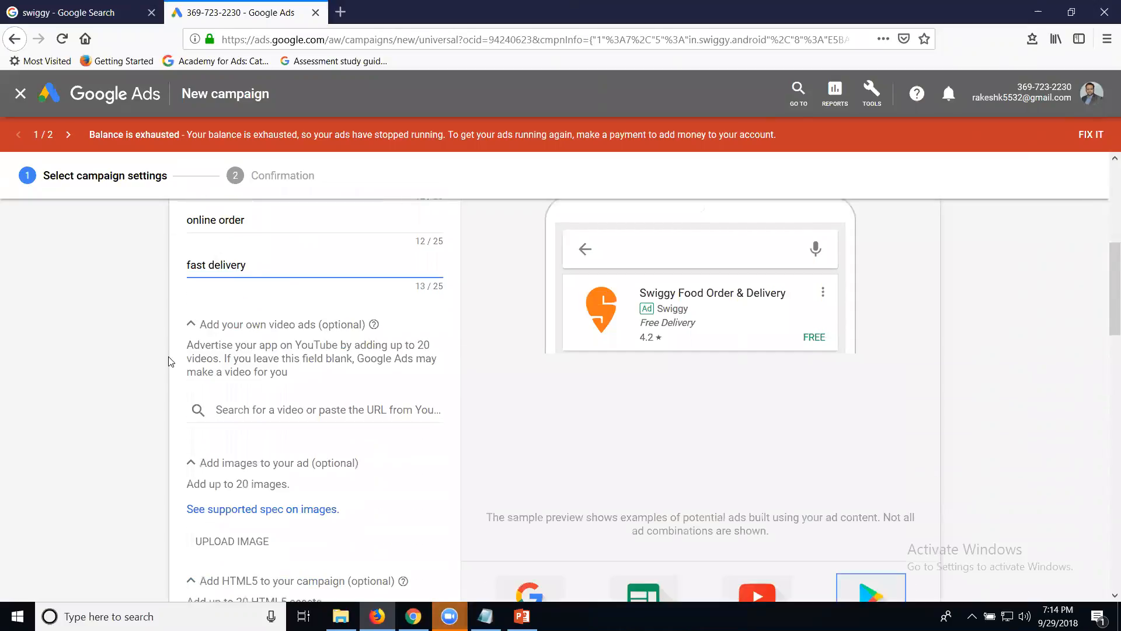
pyautogui.scroll(-1, 170, 362)
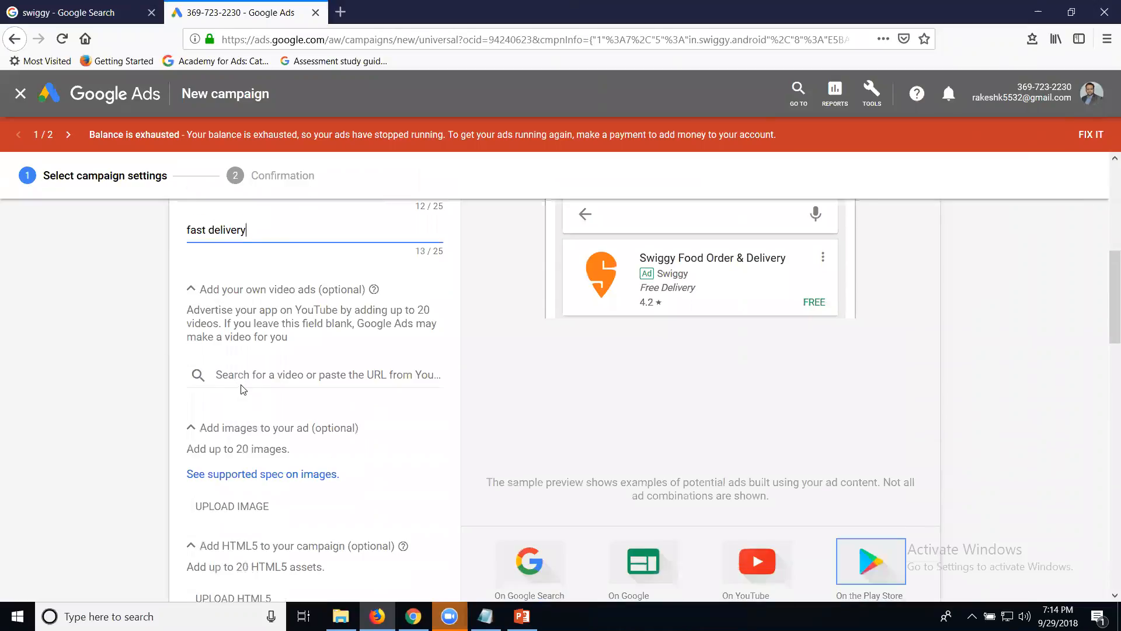
pyautogui.click(271, 374)
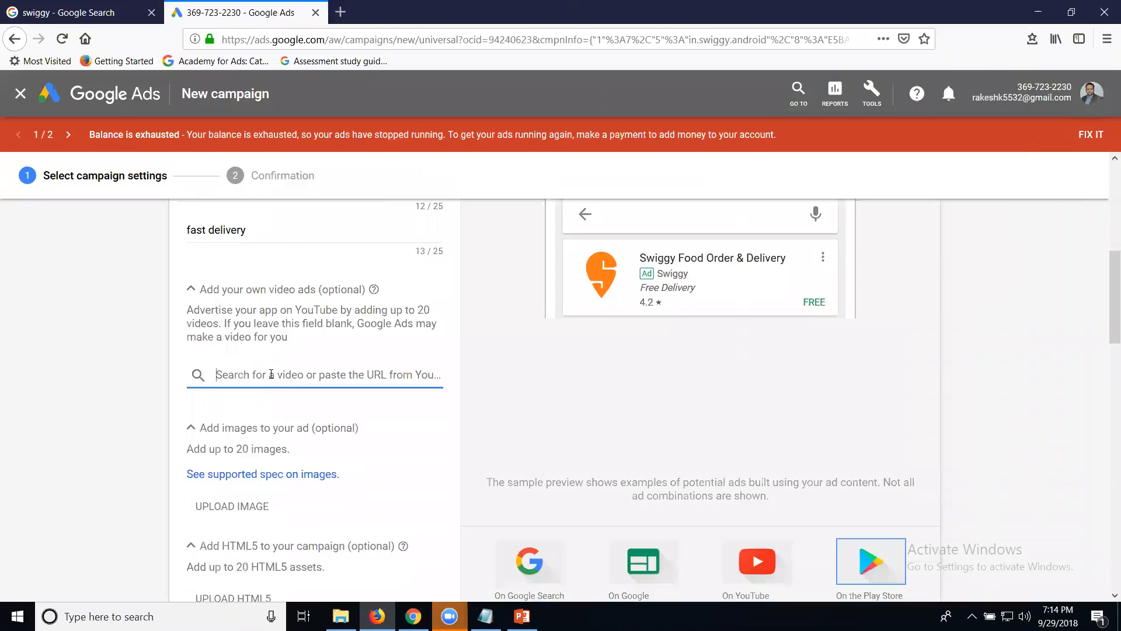
pyautogui.write('swiggy')
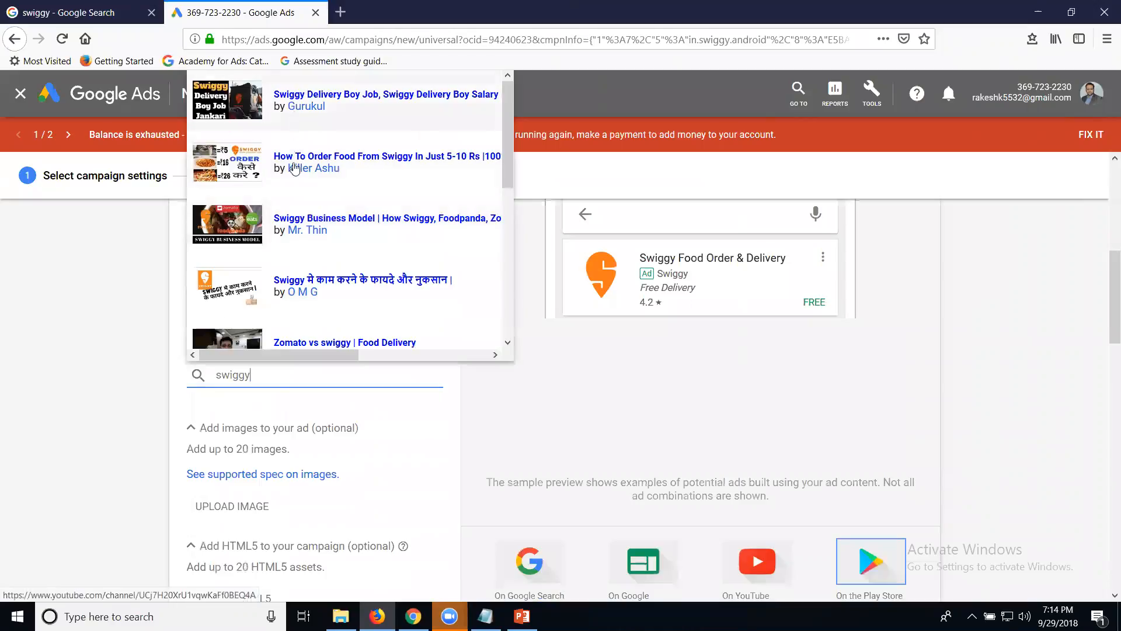
pyautogui.scroll(-3, 293, 201)
pyautogui.scroll(-2, 293, 201)
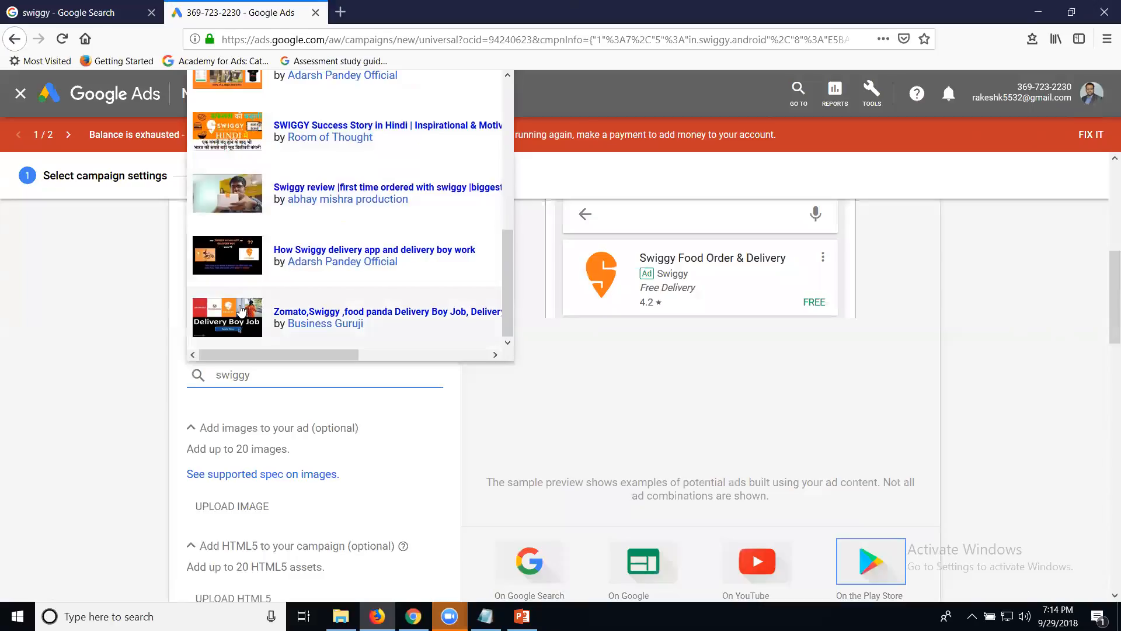
pyautogui.click(249, 206)
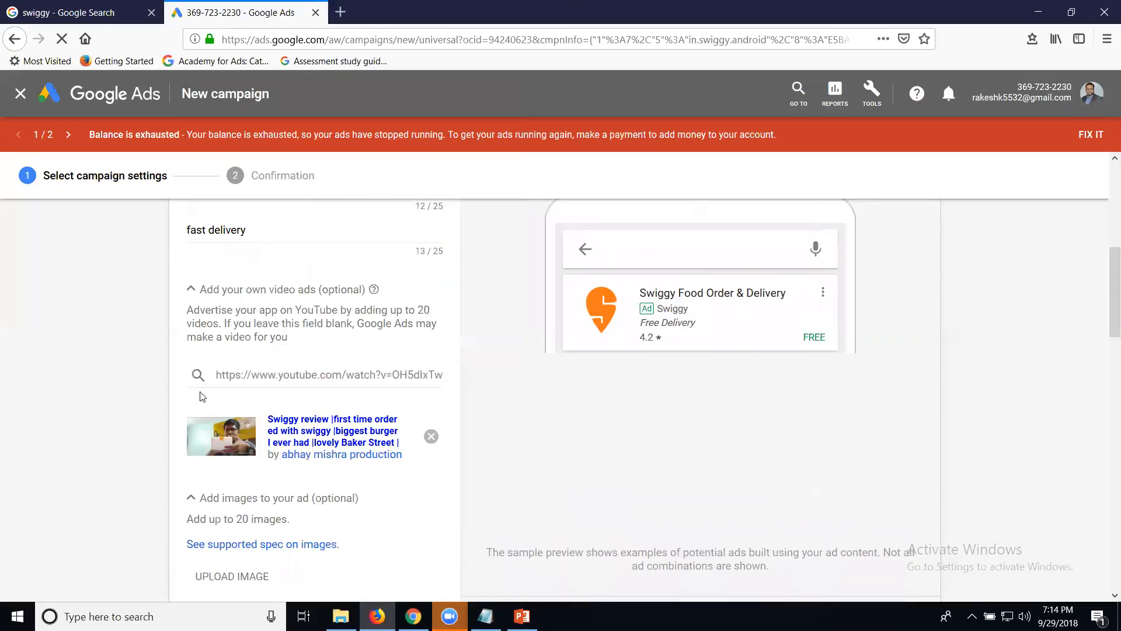
# Preview how the ad with the added video looks on YouTube.
pyautogui.scroll(-3, 252, 444)
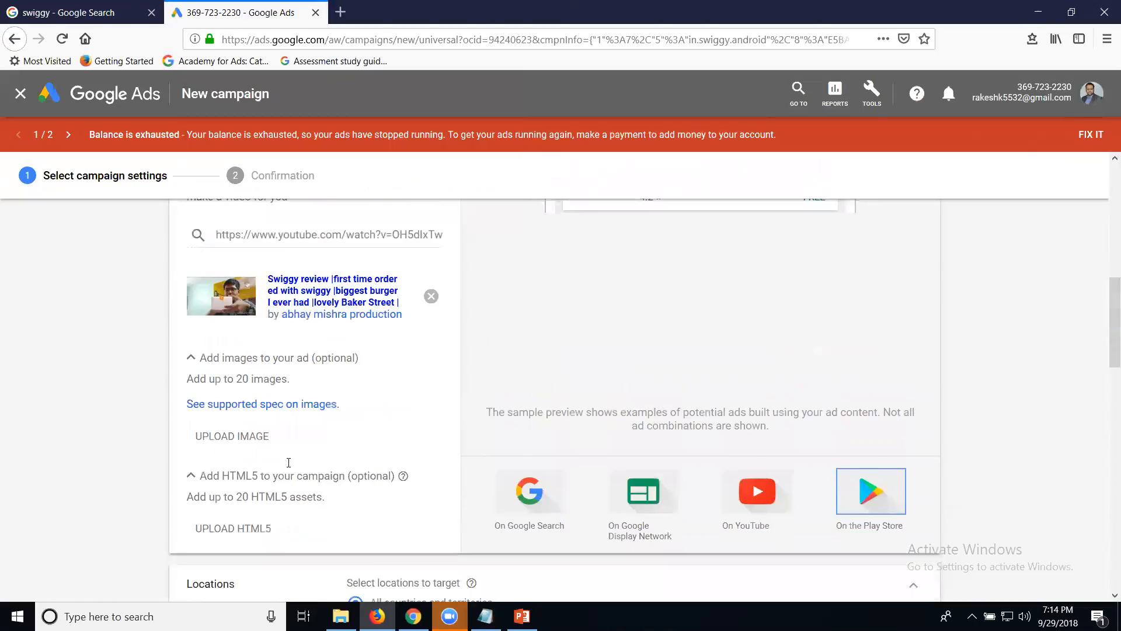
pyautogui.click(758, 461)
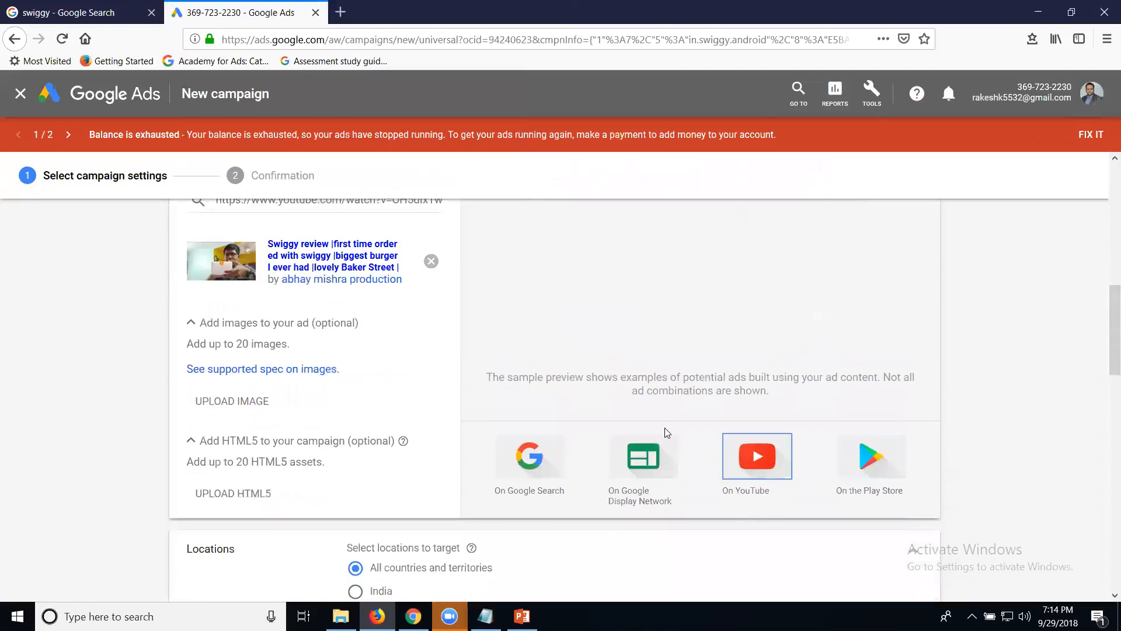
pyautogui.scroll(10, 666, 430)
pyautogui.scroll(-2, 688, 432)
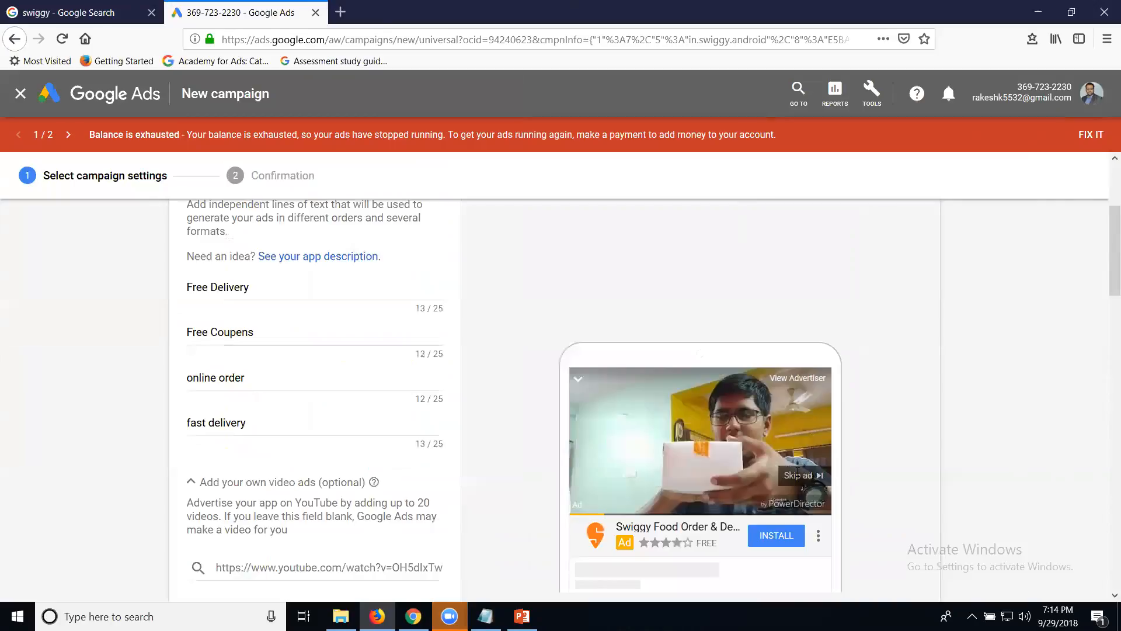
pyautogui.scroll(-3, 85, 449)
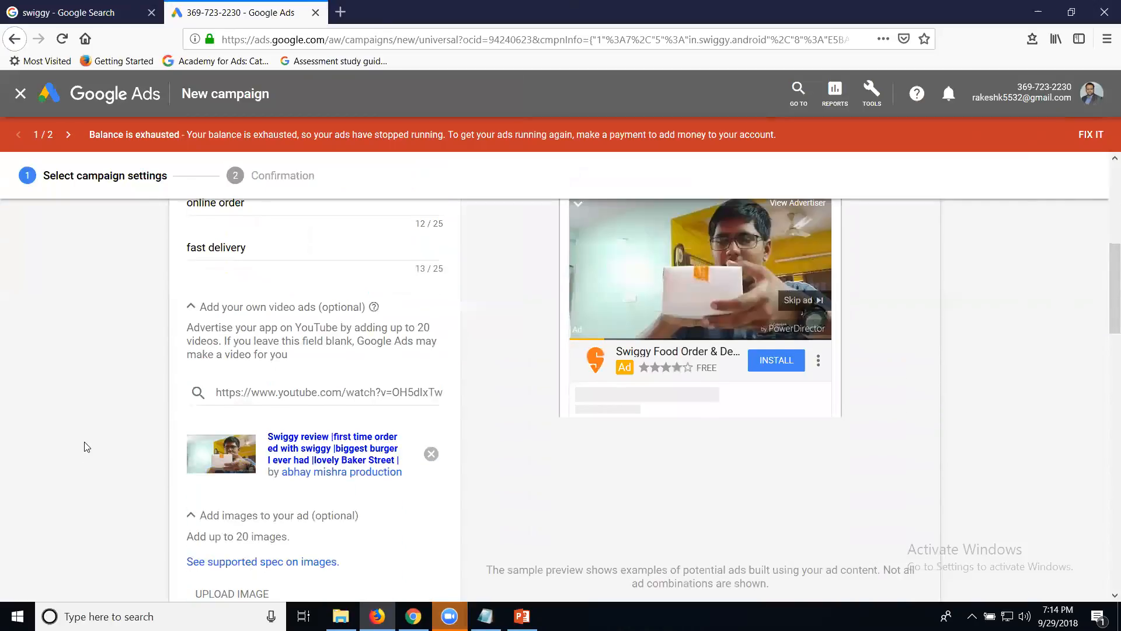
# Preview how the ad with its text ideas looks on the Google Display Network.
pyautogui.scroll(-2, 251, 452)
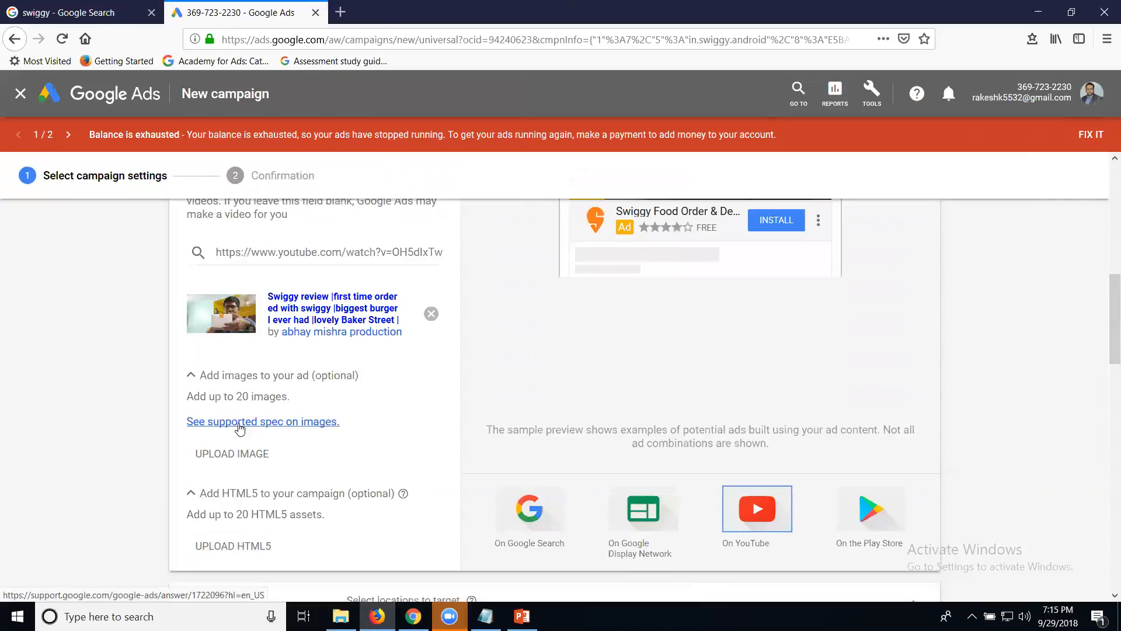
pyautogui.click(642, 514)
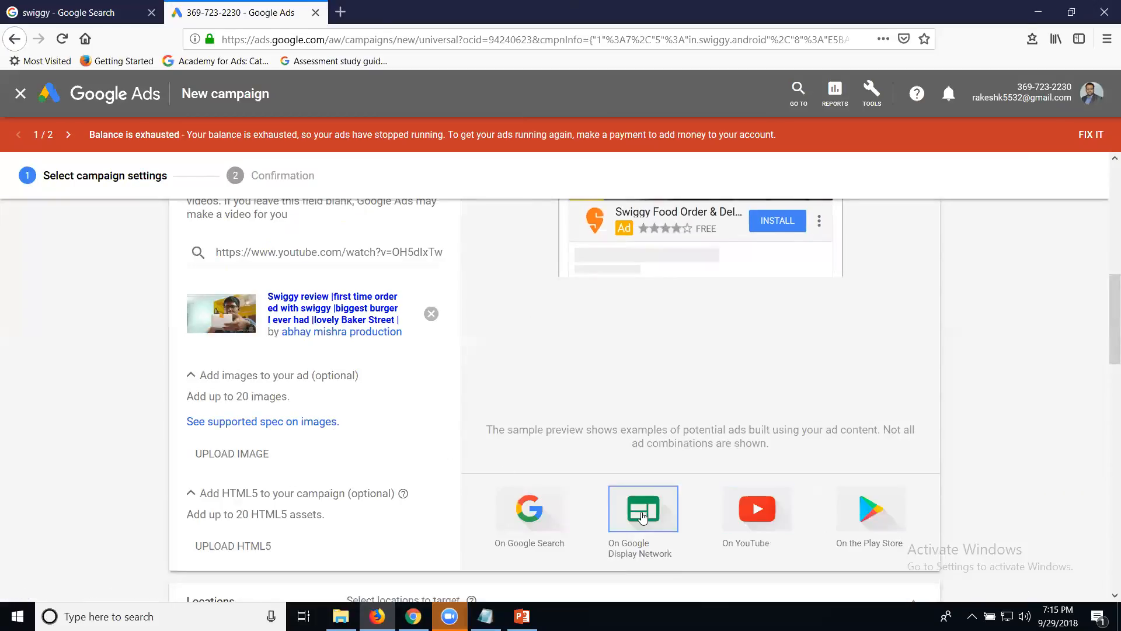
pyautogui.scroll(3, 642, 508)
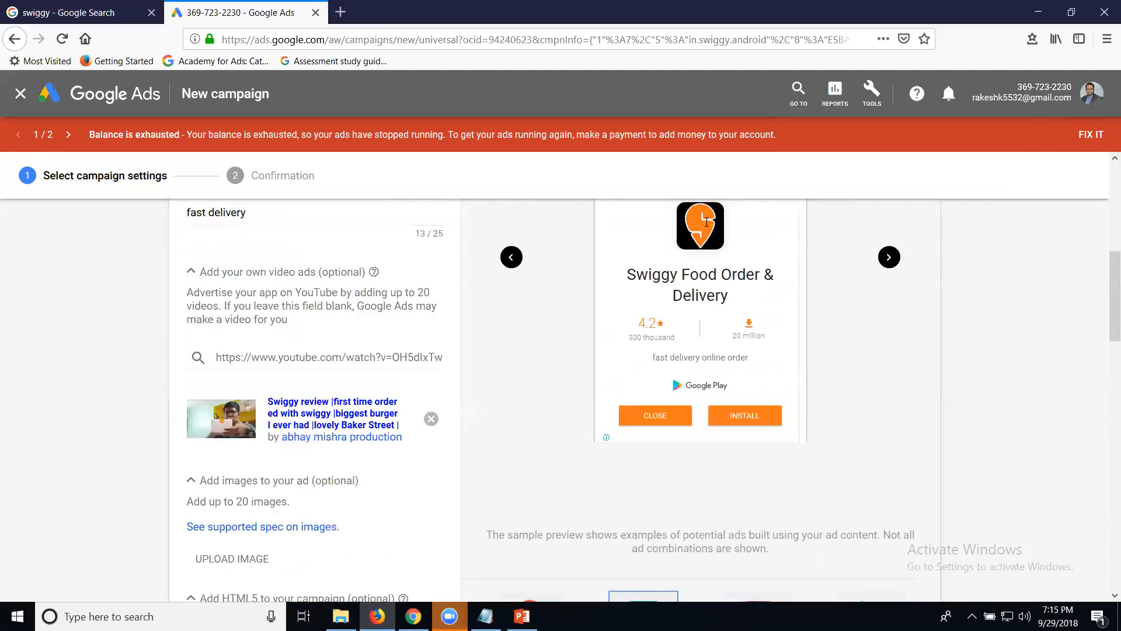
pyautogui.scroll(-4, 728, 425)
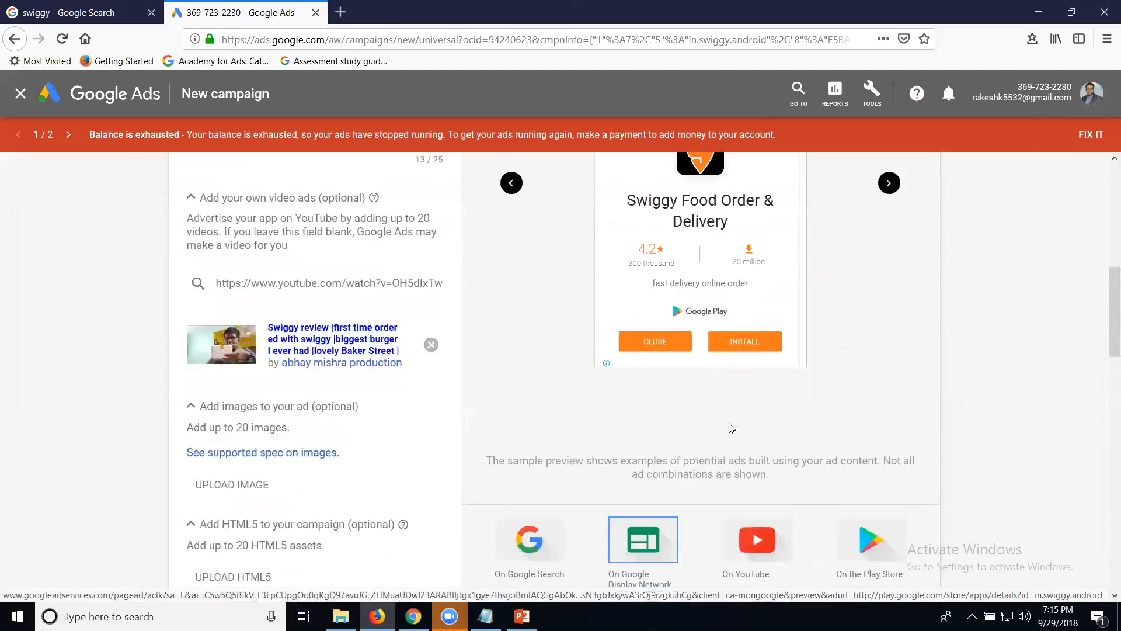
# Open the supported image specifications and review the permitted ad types, dimensions and size limits.
pyautogui.click(246, 329)
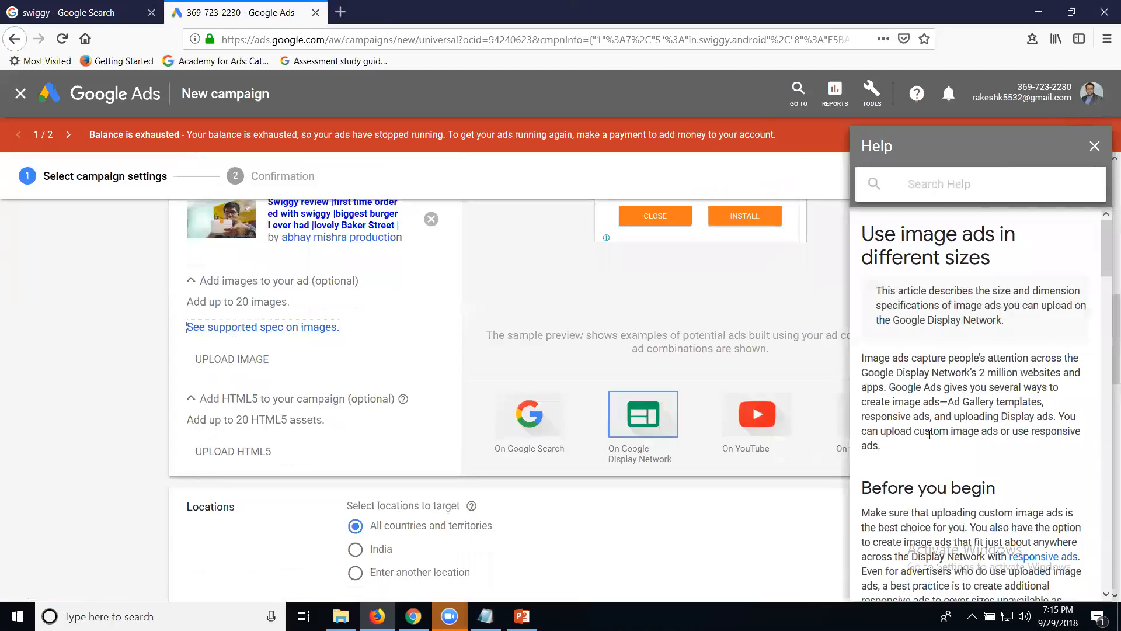
pyautogui.scroll(-10, 993, 359)
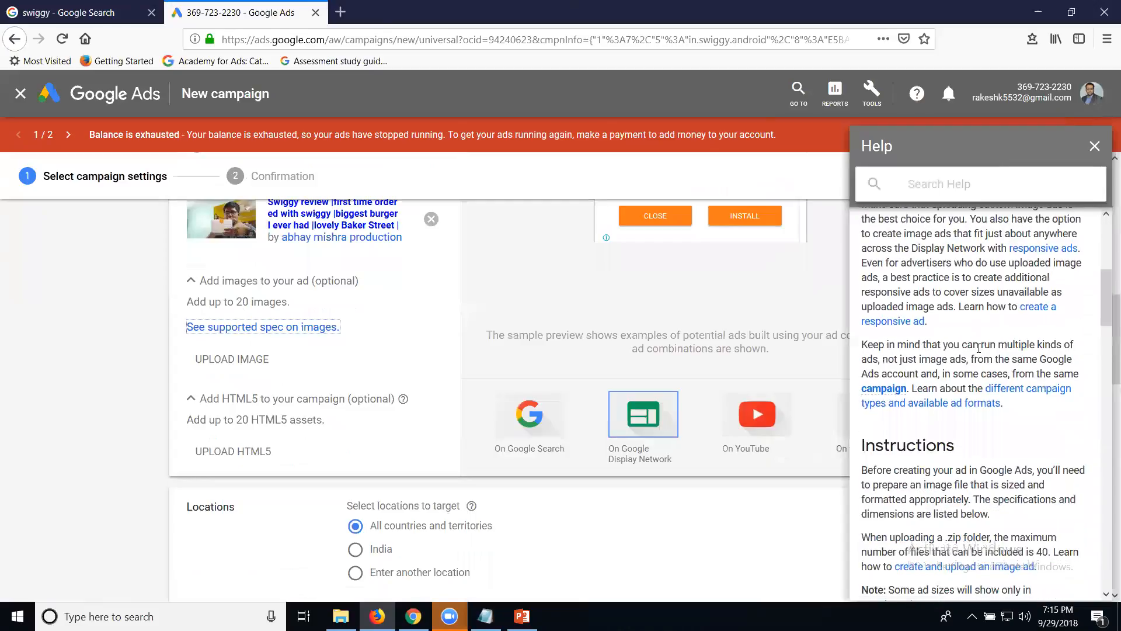
pyautogui.scroll(-10, 978, 354)
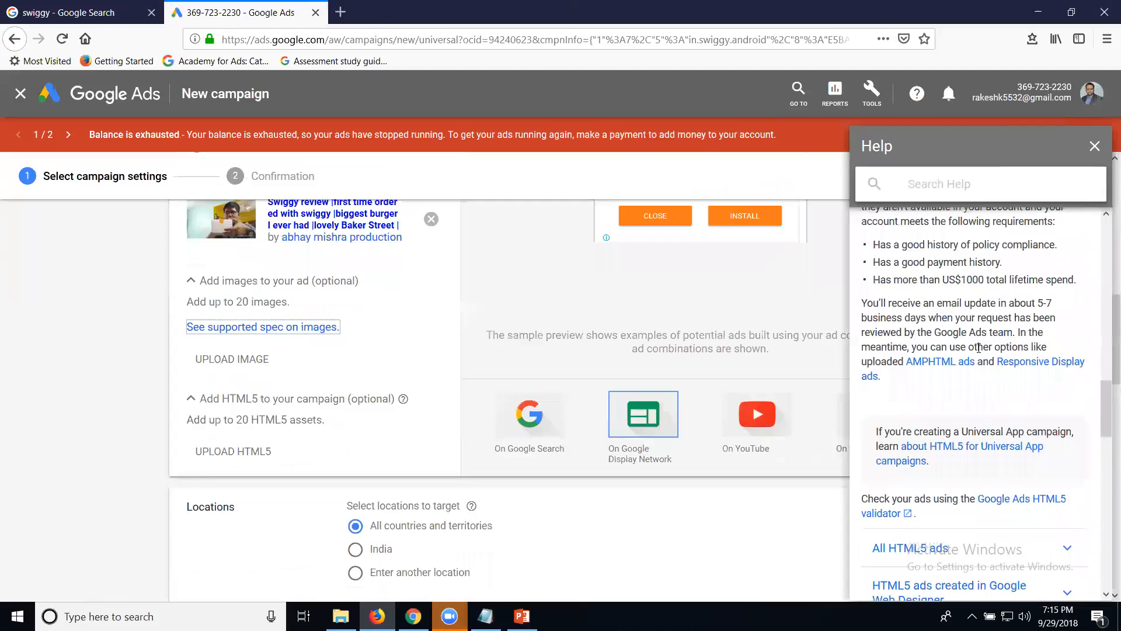
pyautogui.scroll(-5, 979, 348)
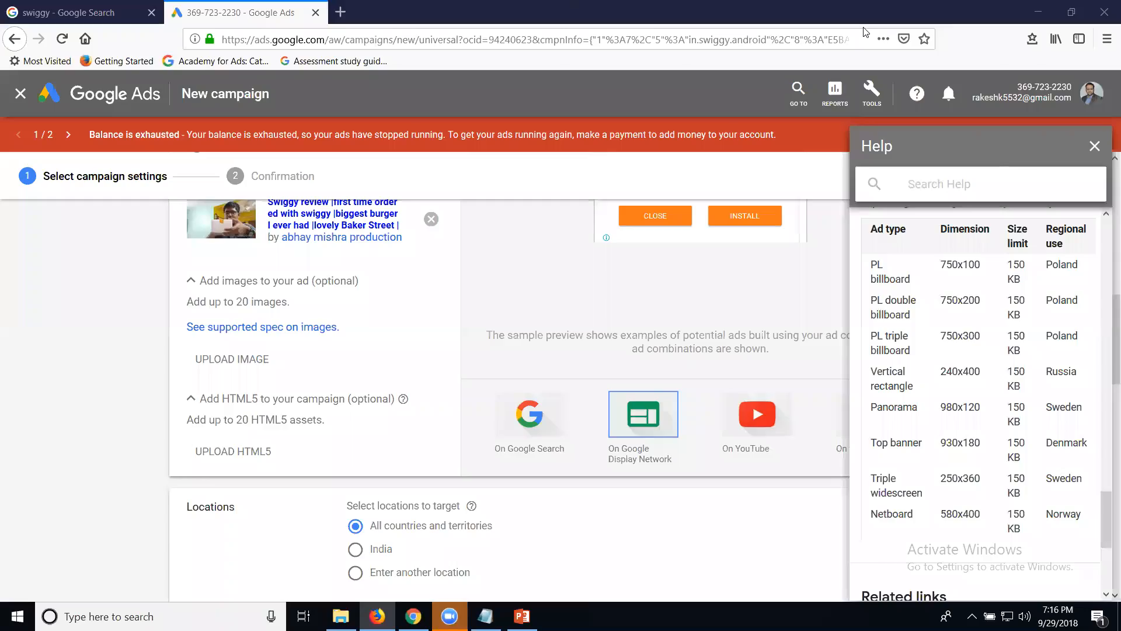
pyautogui.scroll(-3, 484, 309)
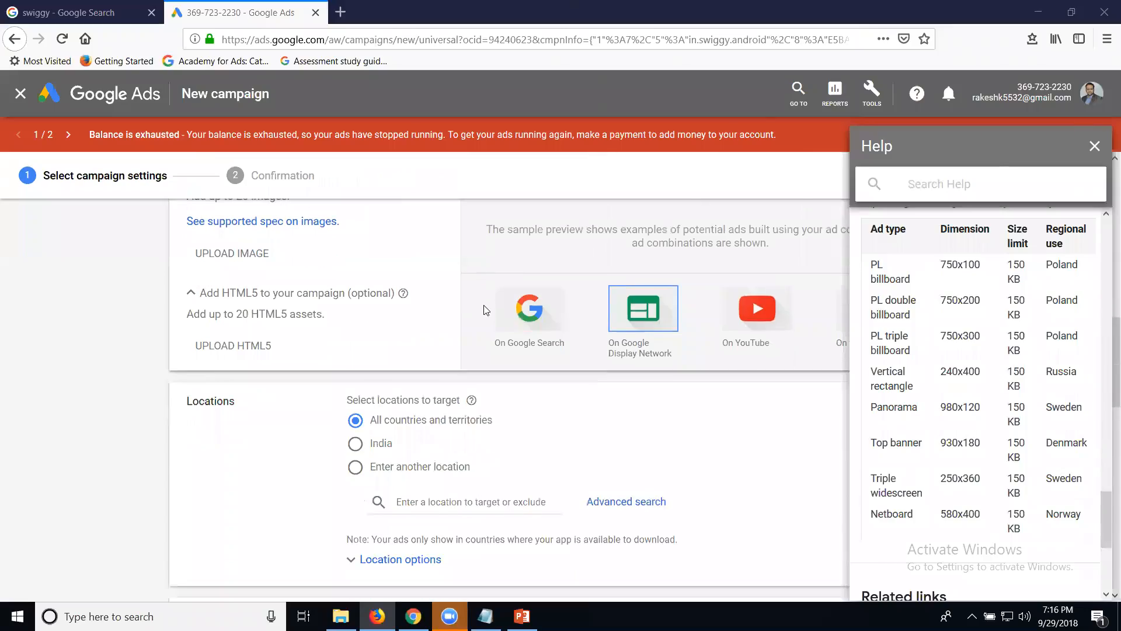
# Close the image specification help and target the campaign to the city of Hyderabad, Telangana, India.
pyautogui.scroll(-2, 484, 309)
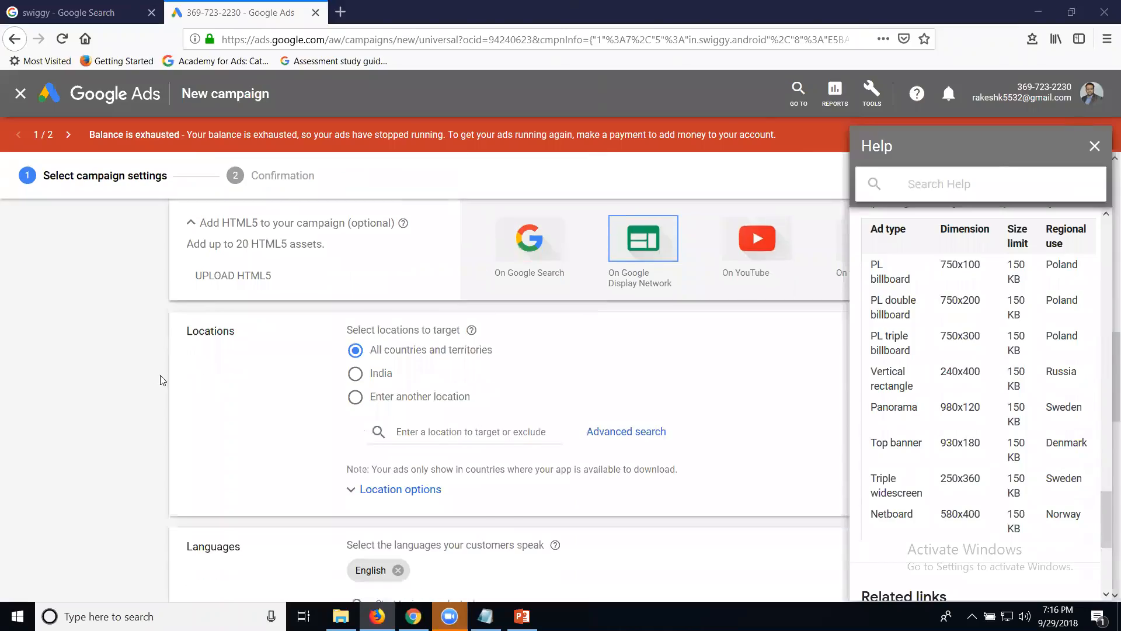
pyautogui.click(1095, 147)
pyautogui.click(405, 431)
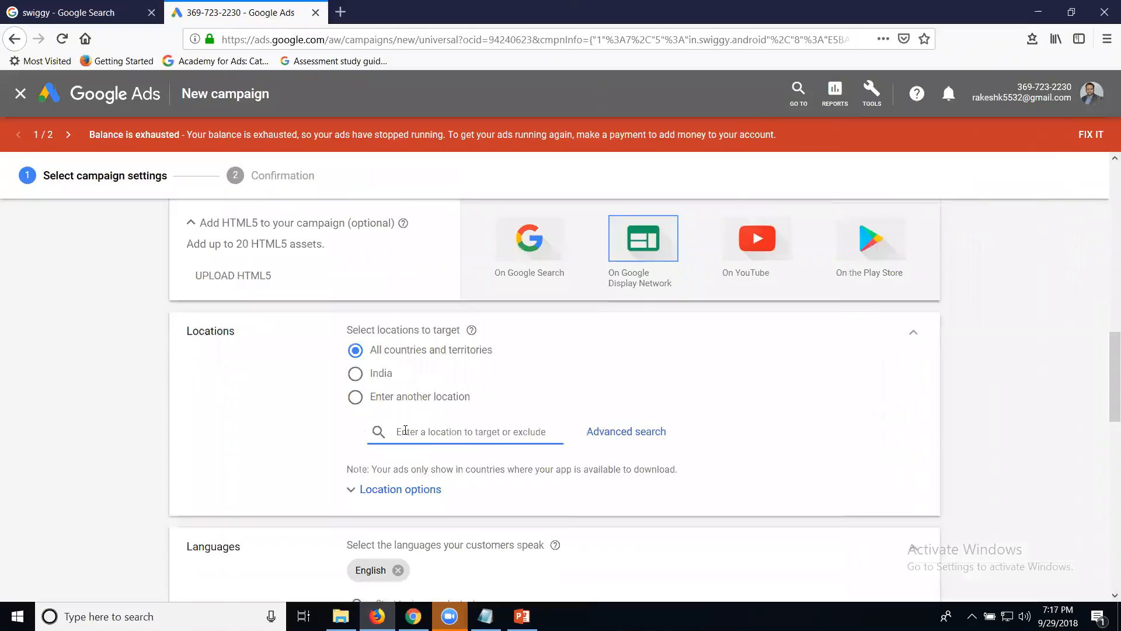
pyautogui.write('hyde')
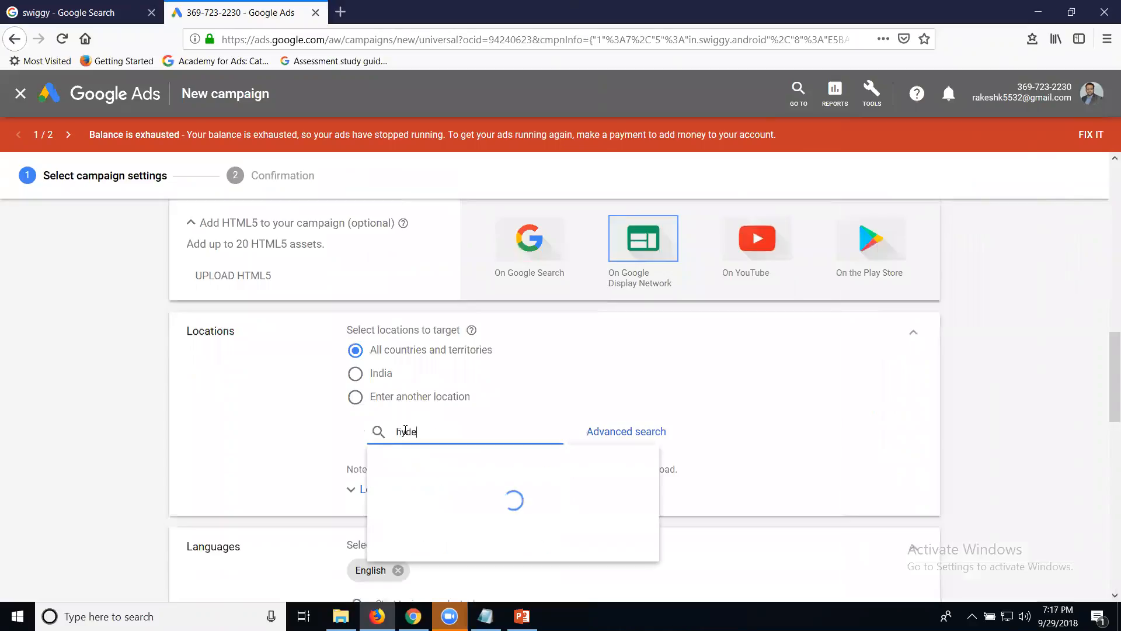
pyautogui.write('rabad')
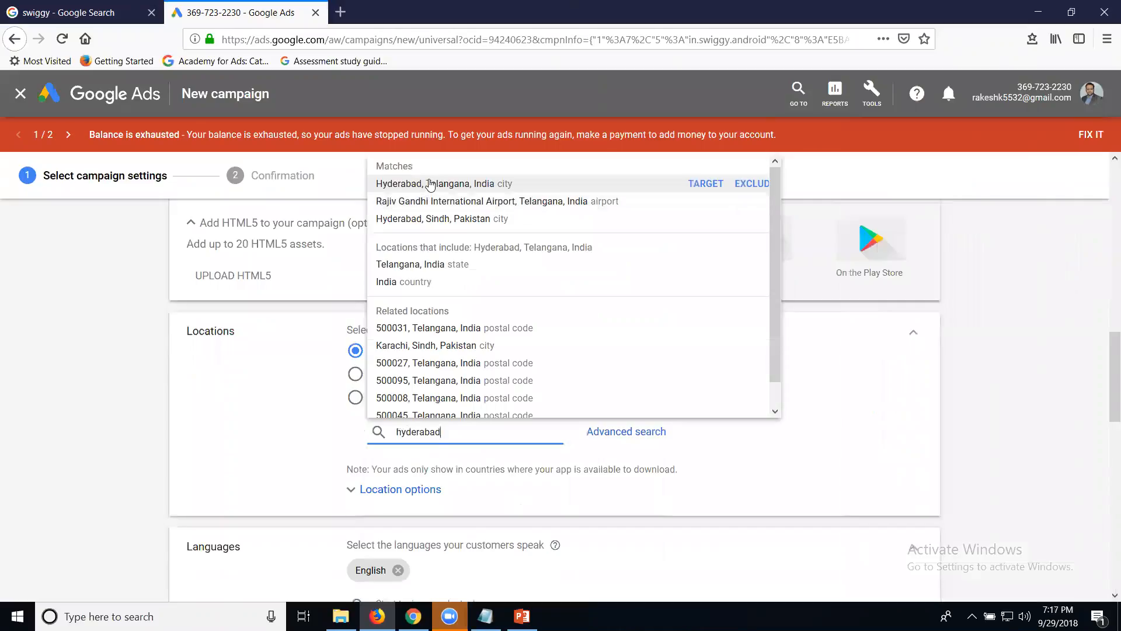
pyautogui.click(430, 184)
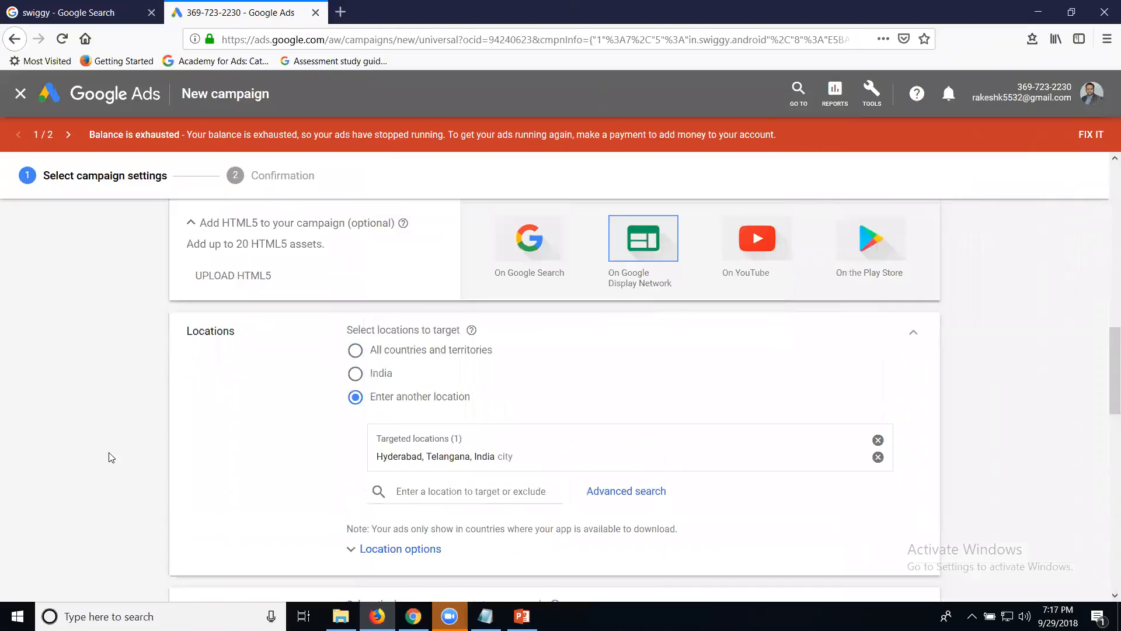
# Set the average daily campaign budget to ₹500.
pyautogui.scroll(-3, 82, 443)
pyautogui.scroll(-2, 82, 443)
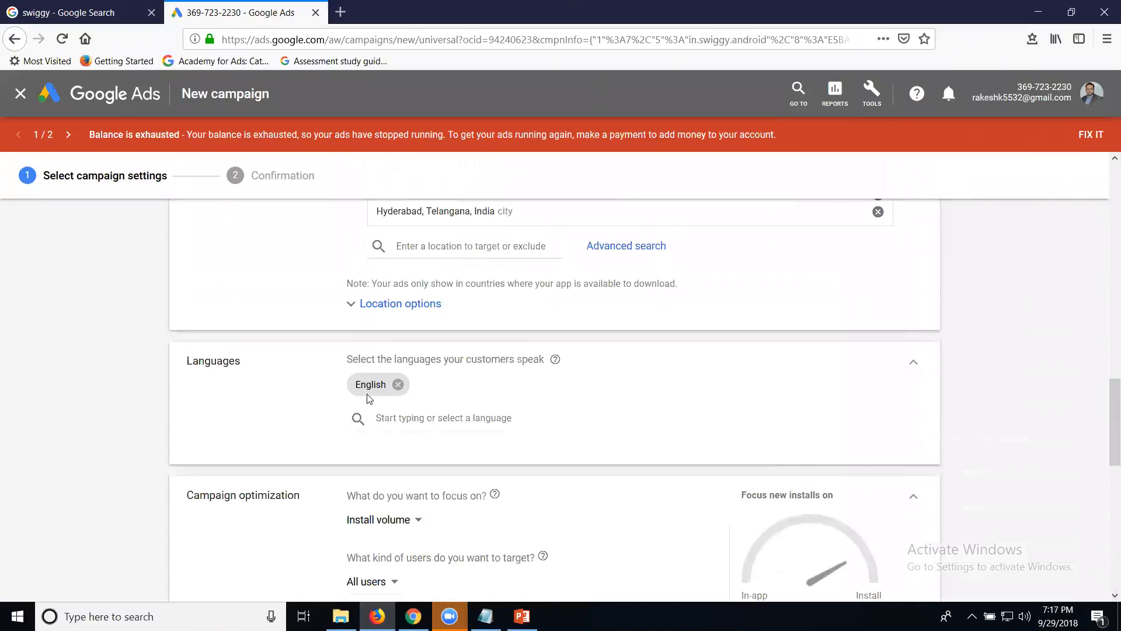
pyautogui.scroll(-3, 169, 406)
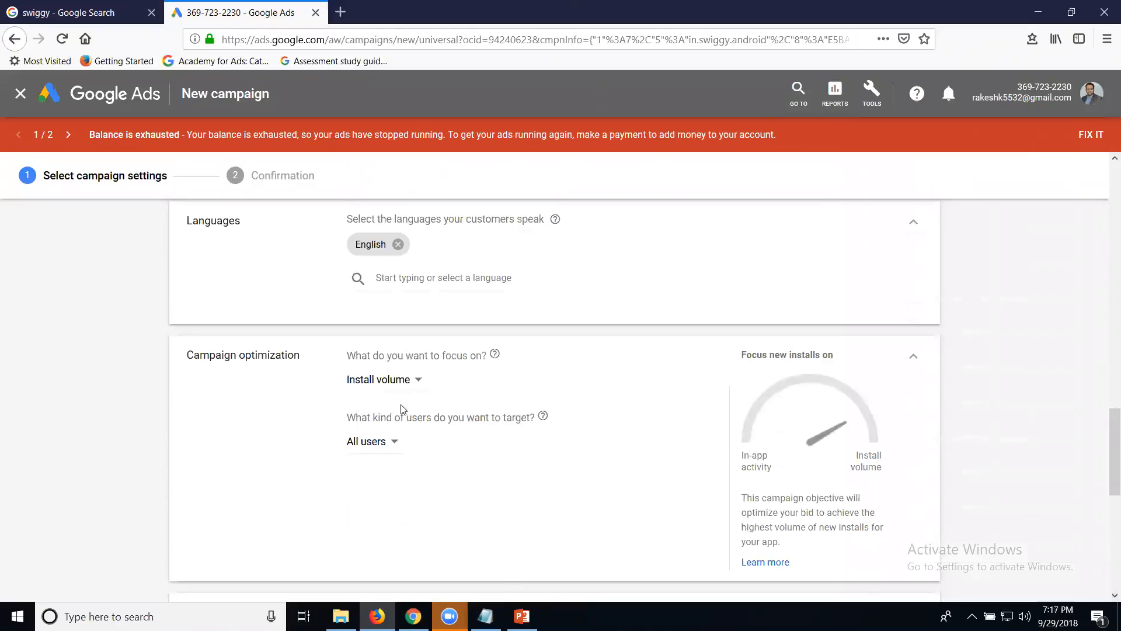
pyautogui.scroll(-1, 358, 383)
pyautogui.scroll(-2, 342, 396)
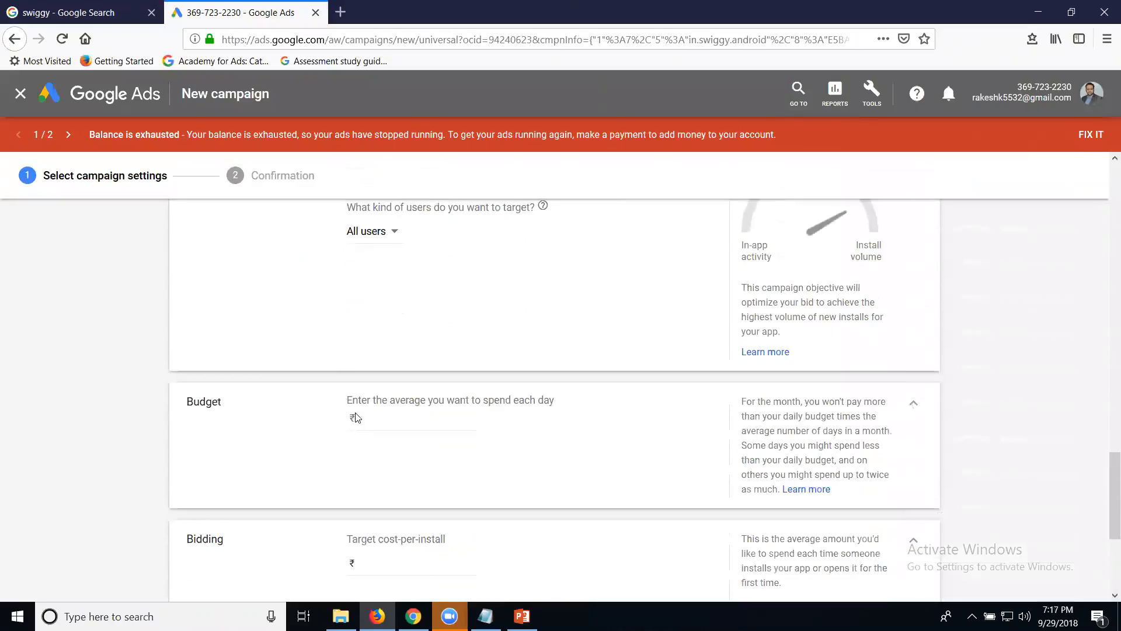
pyautogui.click(388, 416)
pyautogui.write('500')
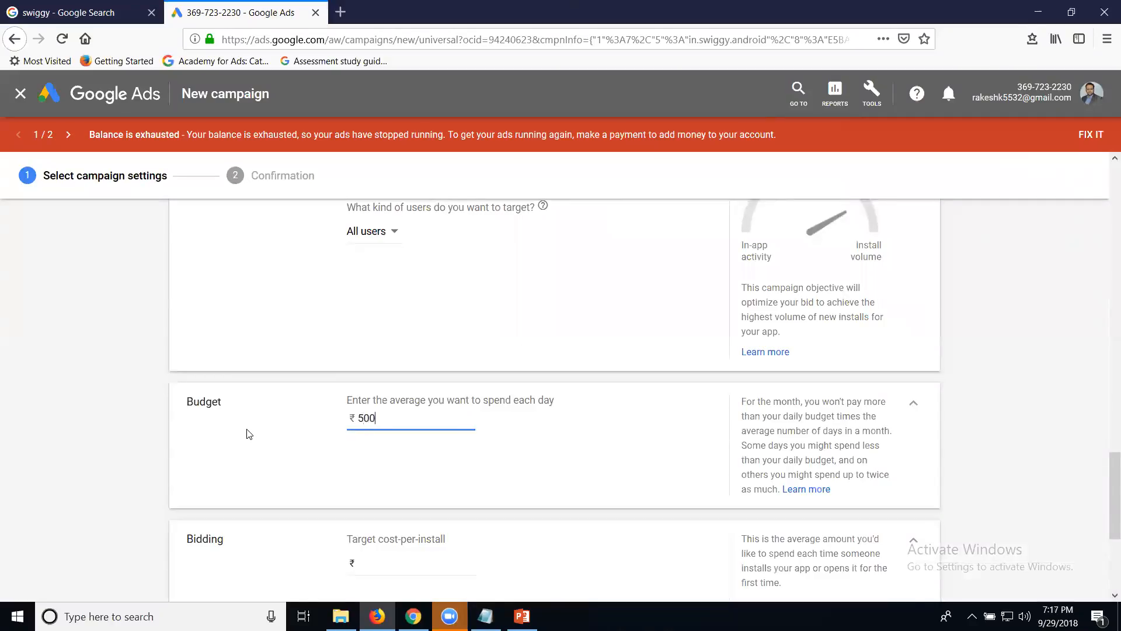
# Set the target cost-per-install bid to ₹0.50.
pyautogui.scroll(-2, 292, 450)
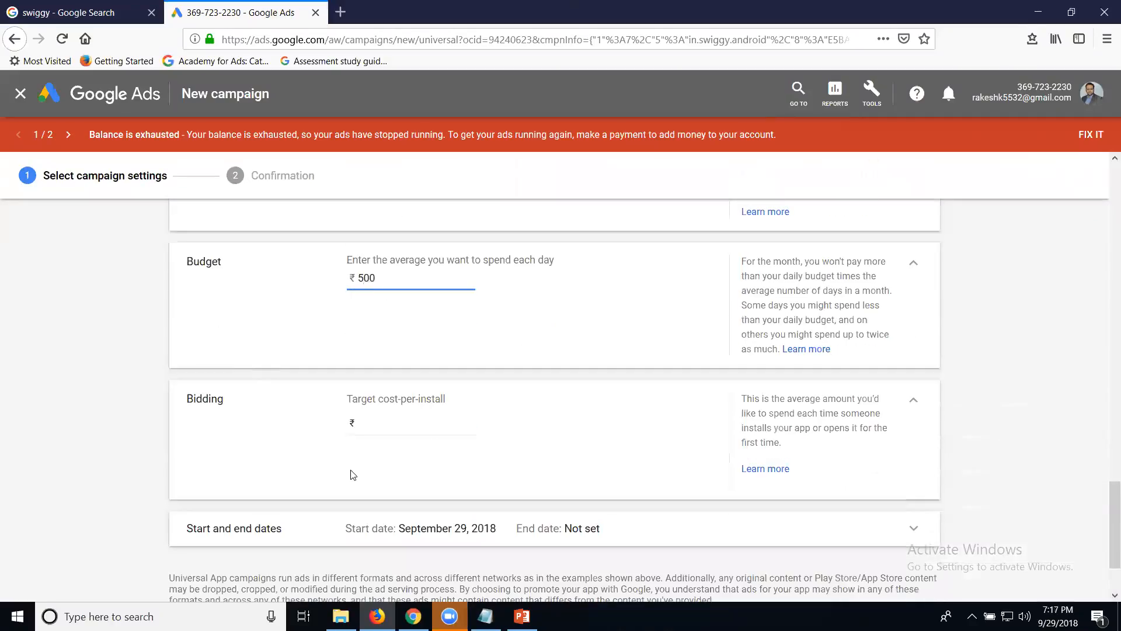
pyautogui.click(397, 418)
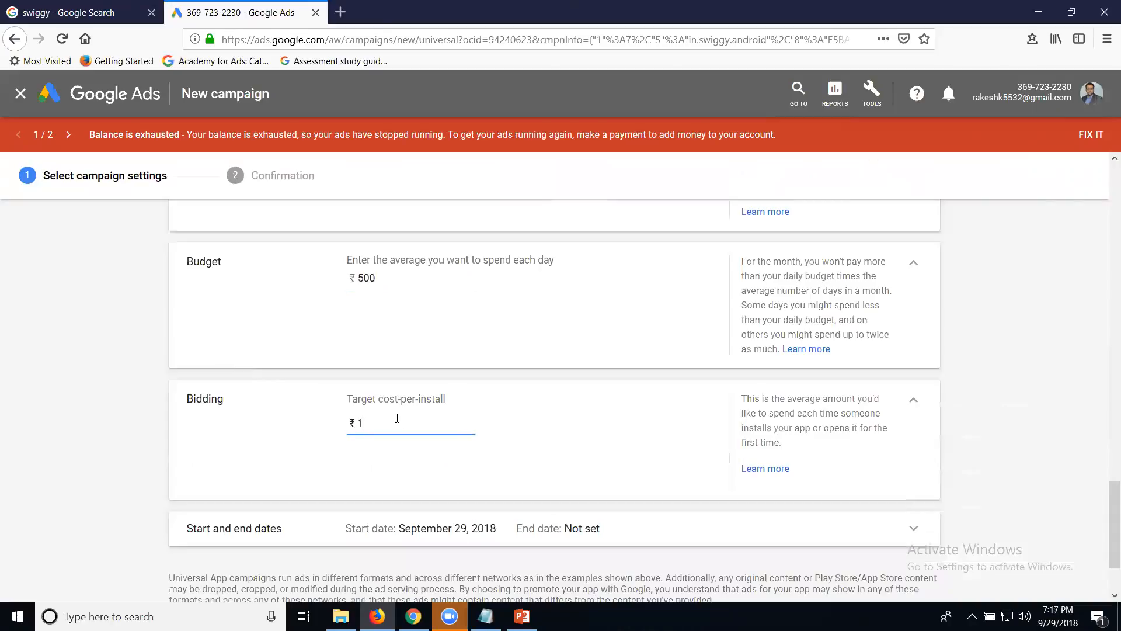
pyautogui.press('BackSpace')
pyautogui.write('.50')
pyautogui.press('BackSpace')
pyautogui.write('0.')
pyautogui.click(503, 352)
# Look over the campaign settings, save them and continue from the confirmation summary to the finished campaign.
pyautogui.scroll(-2, 388, 374)
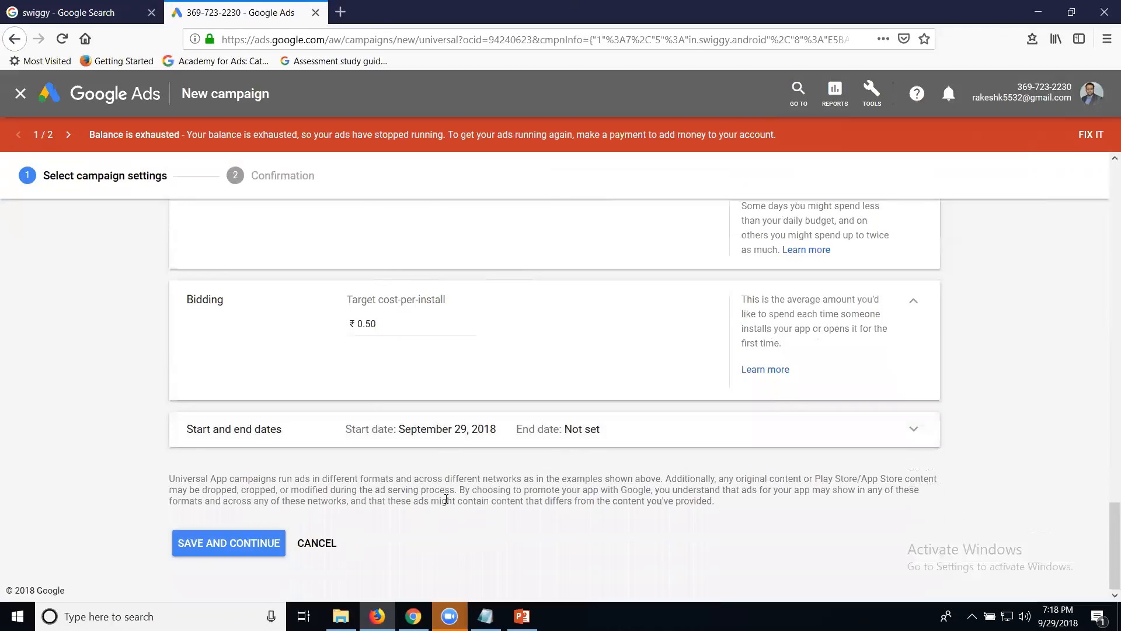
pyautogui.scroll(6, 447, 501)
pyautogui.scroll(2, 447, 502)
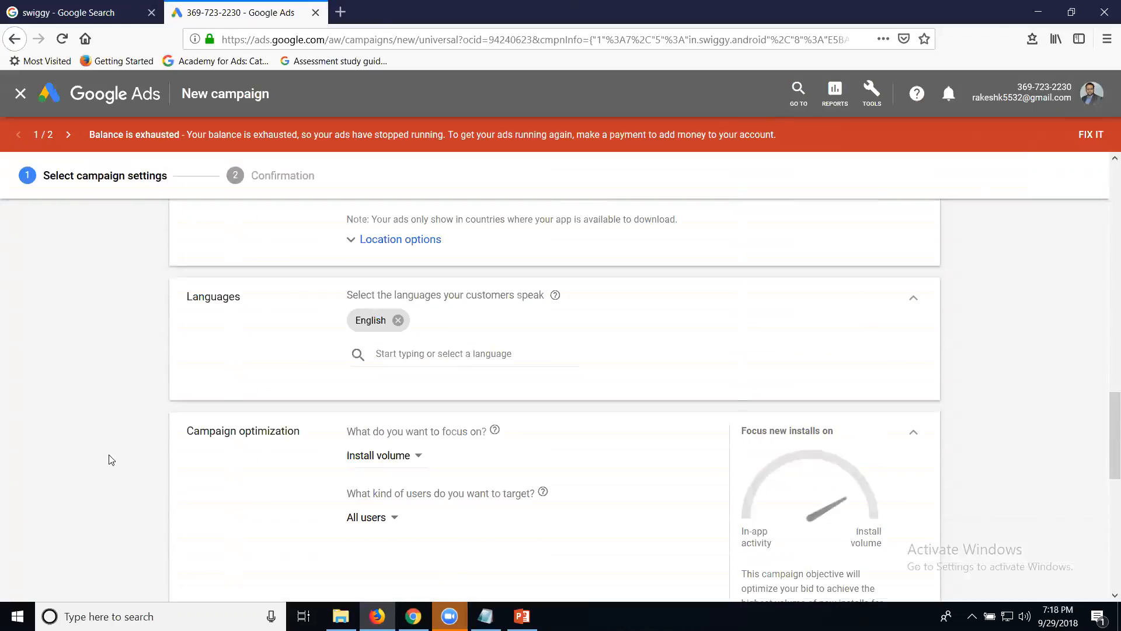
pyautogui.scroll(-8, 213, 465)
pyautogui.scroll(-1, 222, 482)
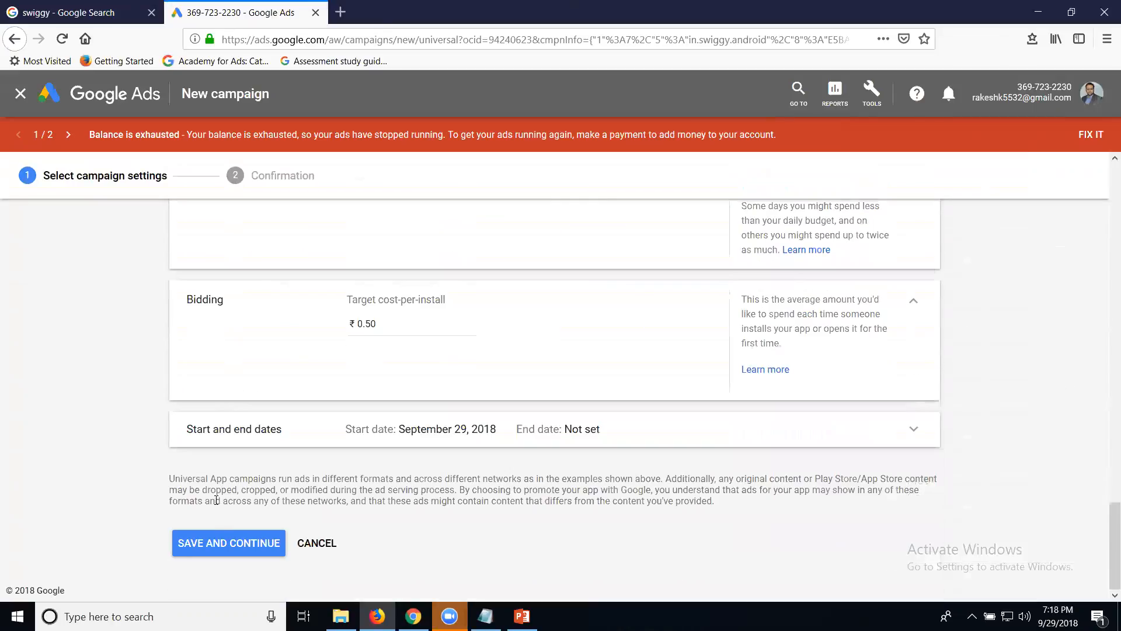
pyautogui.click(206, 541)
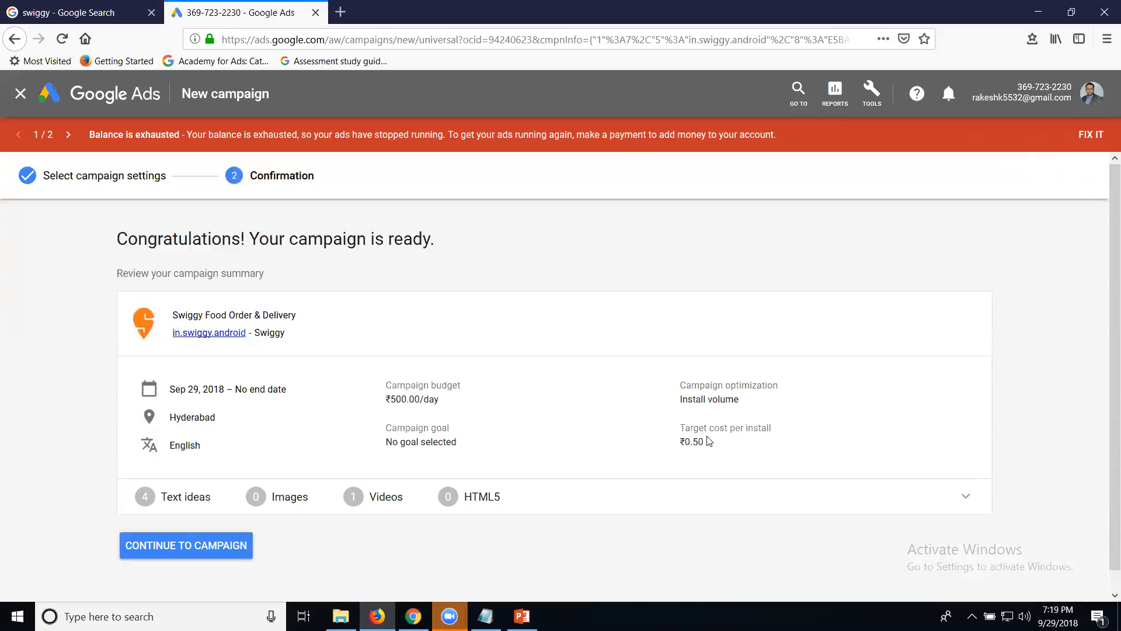
pyautogui.click(191, 550)
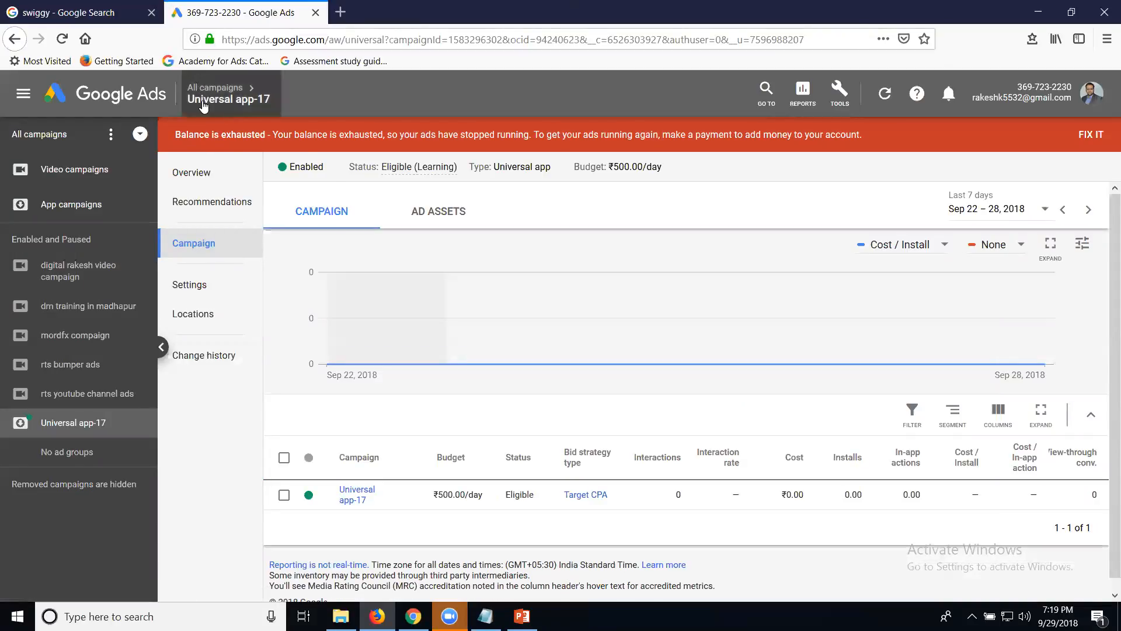
# Return to all campaigns and start a new campaign of the Universal App type.
pyautogui.click(189, 139)
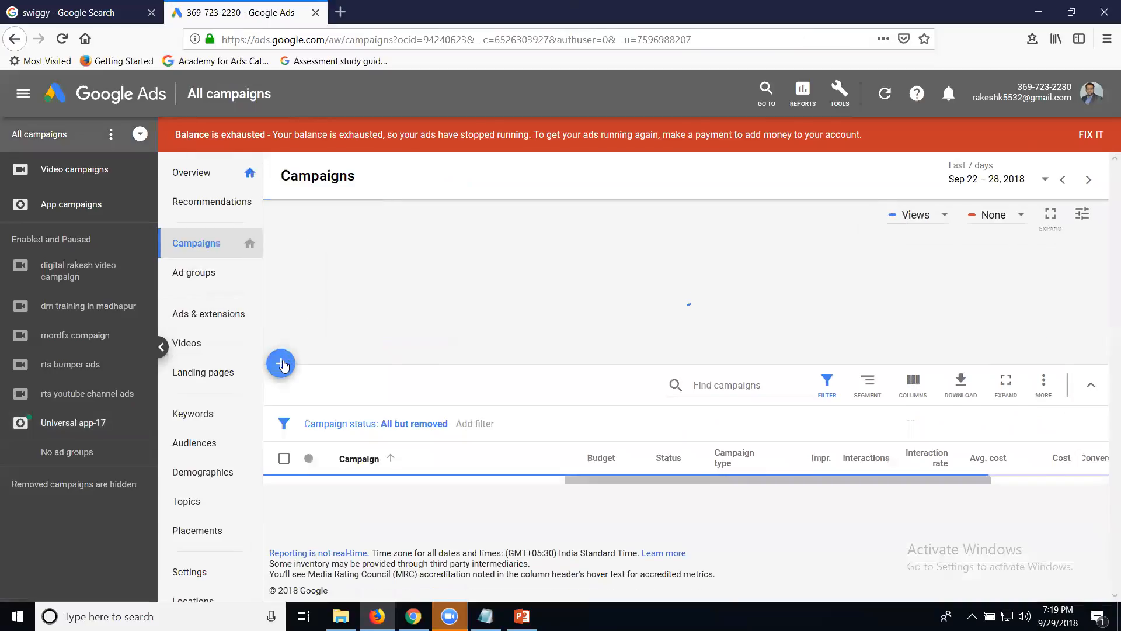
pyautogui.click(286, 380)
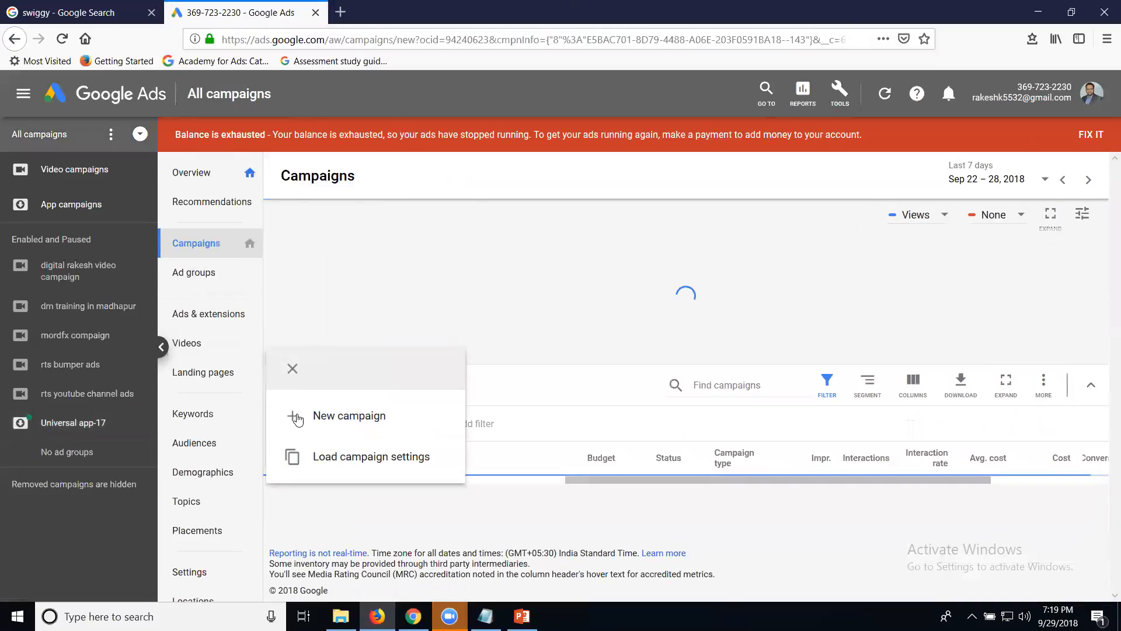
pyautogui.click(298, 417)
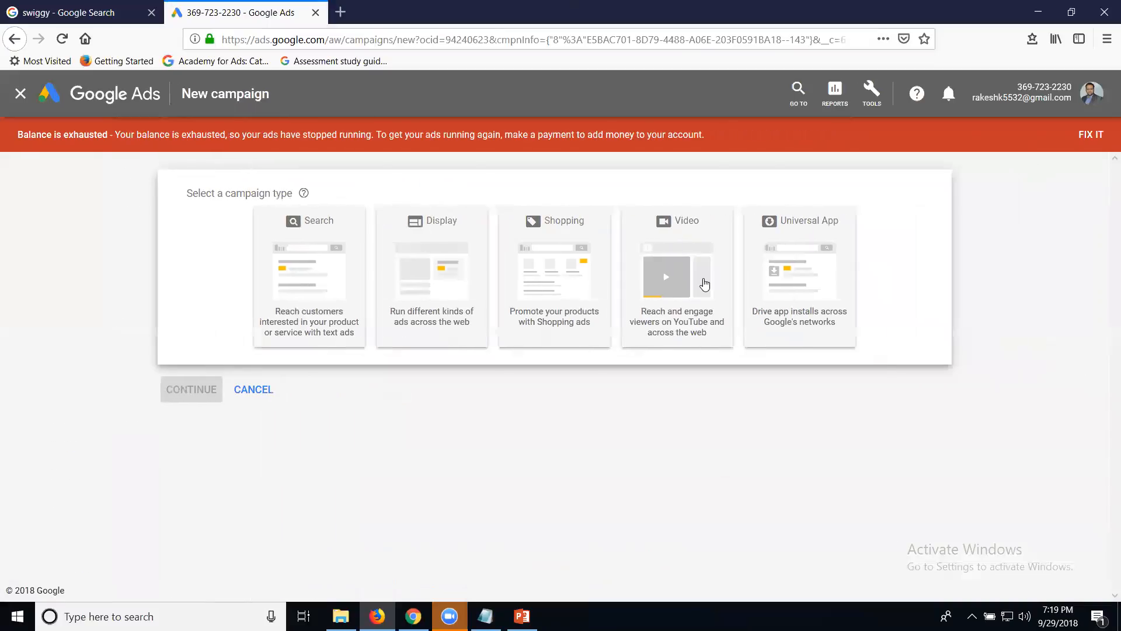
pyautogui.click(705, 284)
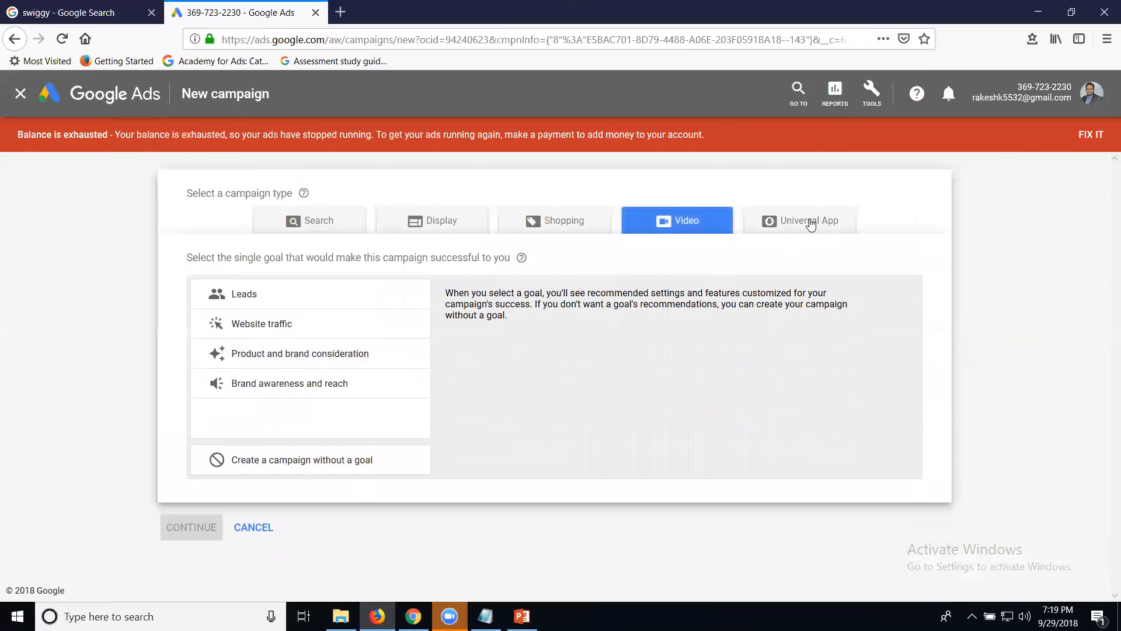
pyautogui.click(811, 224)
# Choose the iOS platform, search the Apple Store for "swiggy", select Swiggy Food Order & Delivery and continue to the campaign settings.
pyautogui.click(202, 311)
pyautogui.click(271, 375)
pyautogui.write('swiggy')
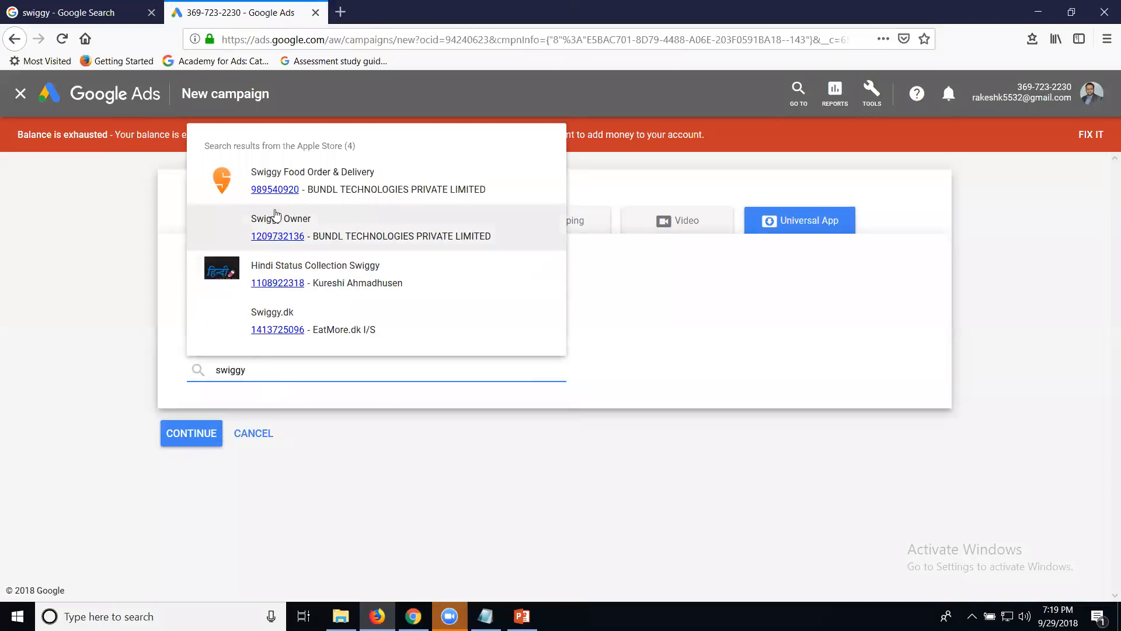
pyautogui.click(275, 177)
pyautogui.click(196, 344)
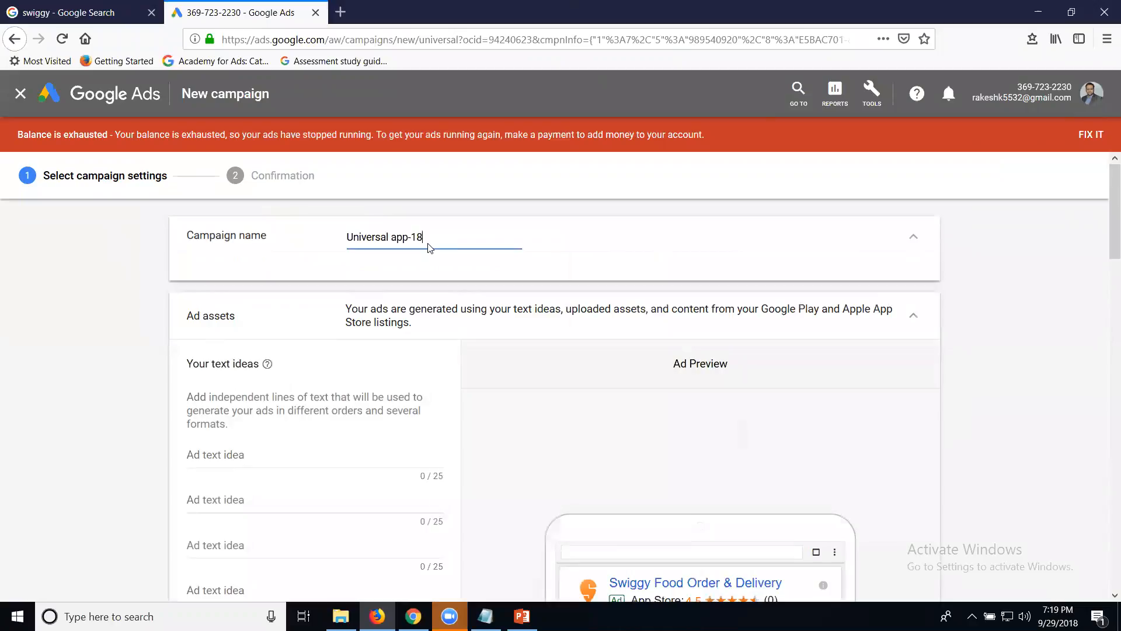
# Edit the campaign name and look over the ad asset fields and preview placements.
pyautogui.write('sw')
pyautogui.scroll(-3, 445, 291)
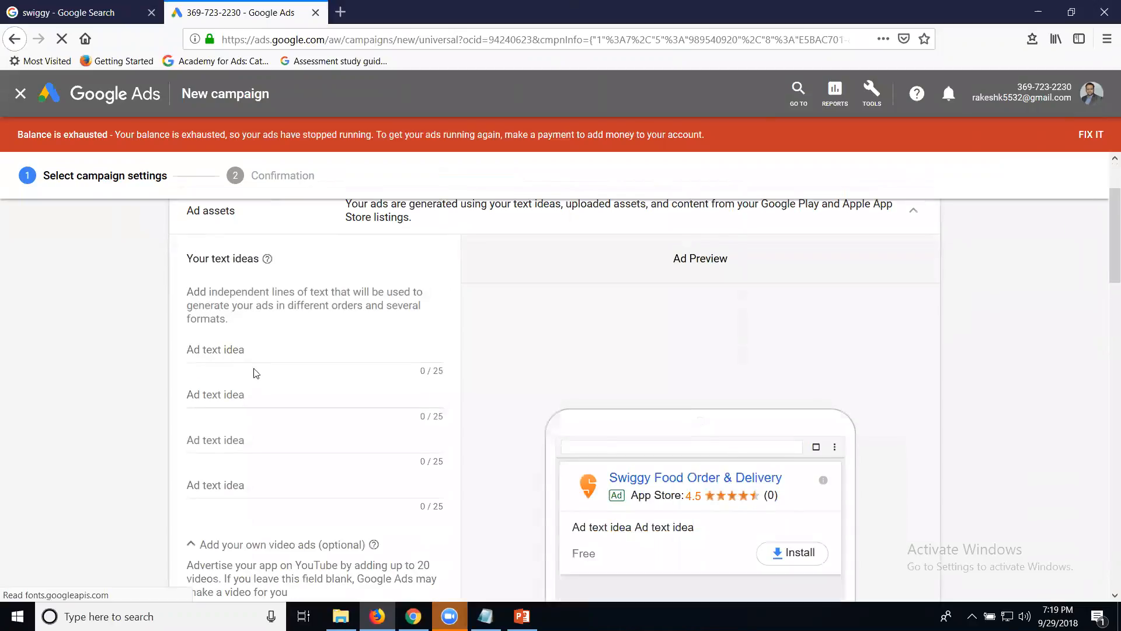
pyautogui.scroll(-10, 257, 464)
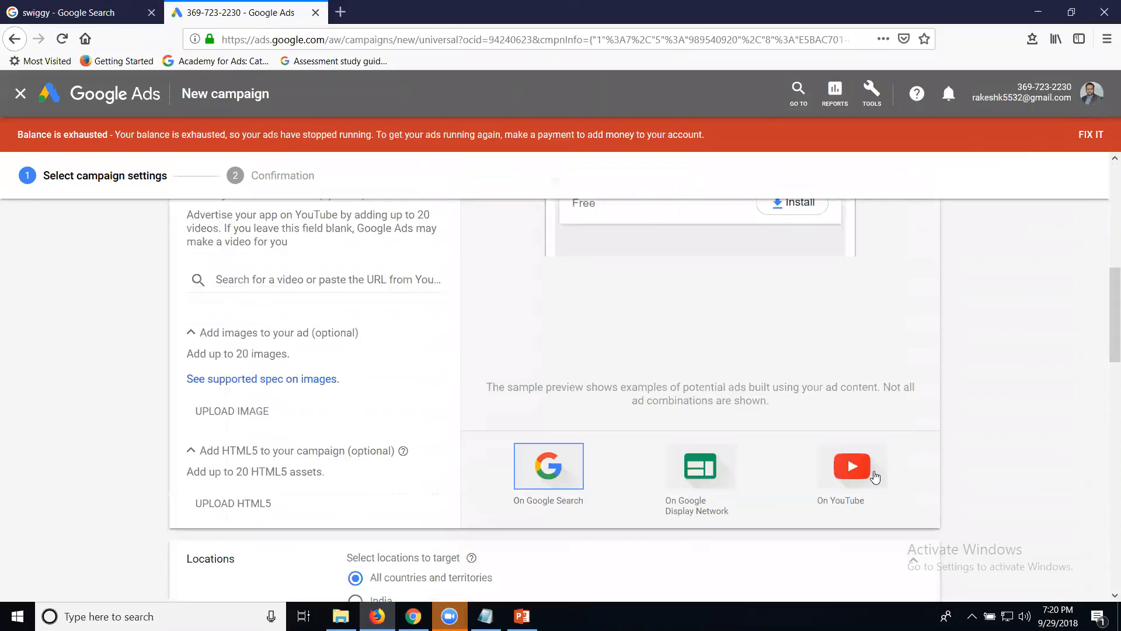
pyautogui.scroll(5, 344, 382)
# Fill in the four ad text ideas with "fast delivery", "free coupens", "weekend offers" and "special discounts".
pyautogui.click(276, 309)
pyautogui.write('f')
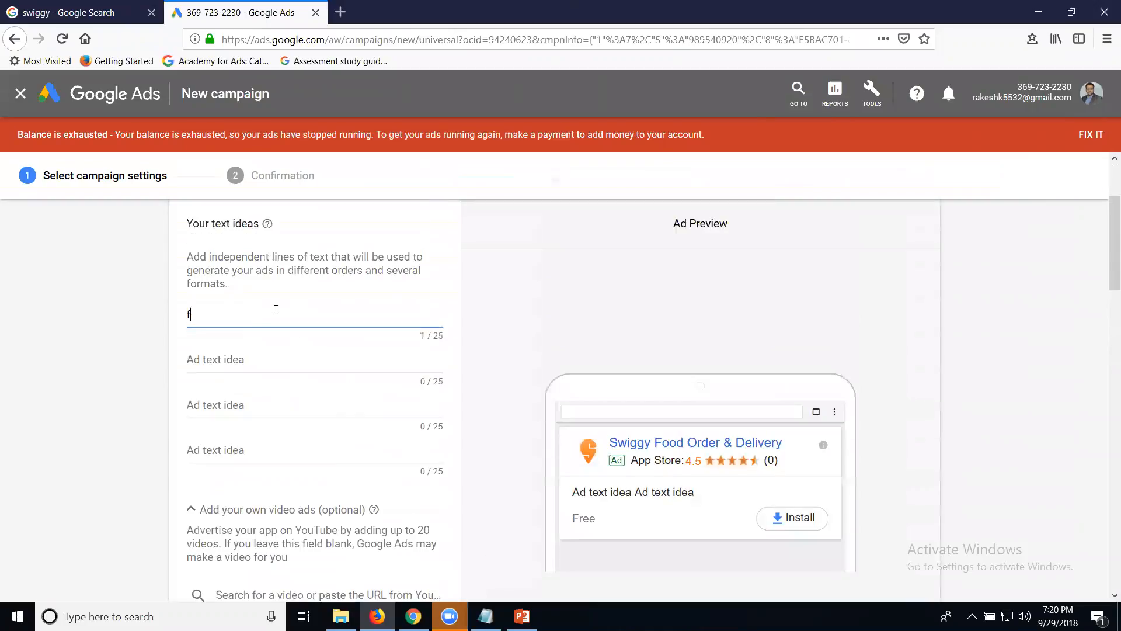
pyautogui.write('ast delivery')
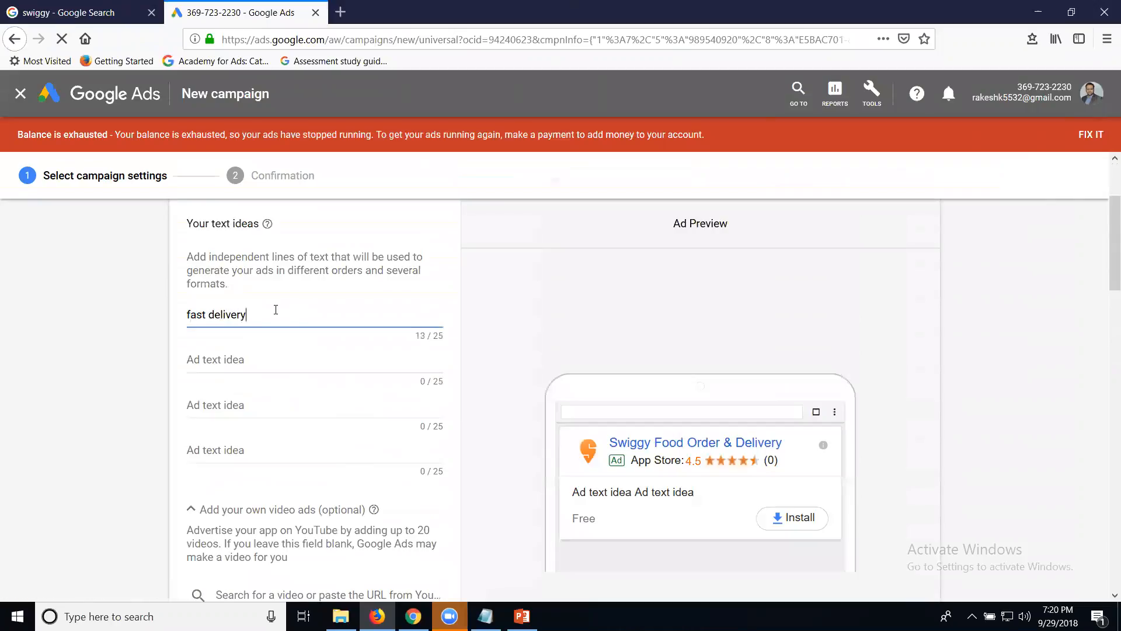
pyautogui.press('Tab')
pyautogui.write('free')
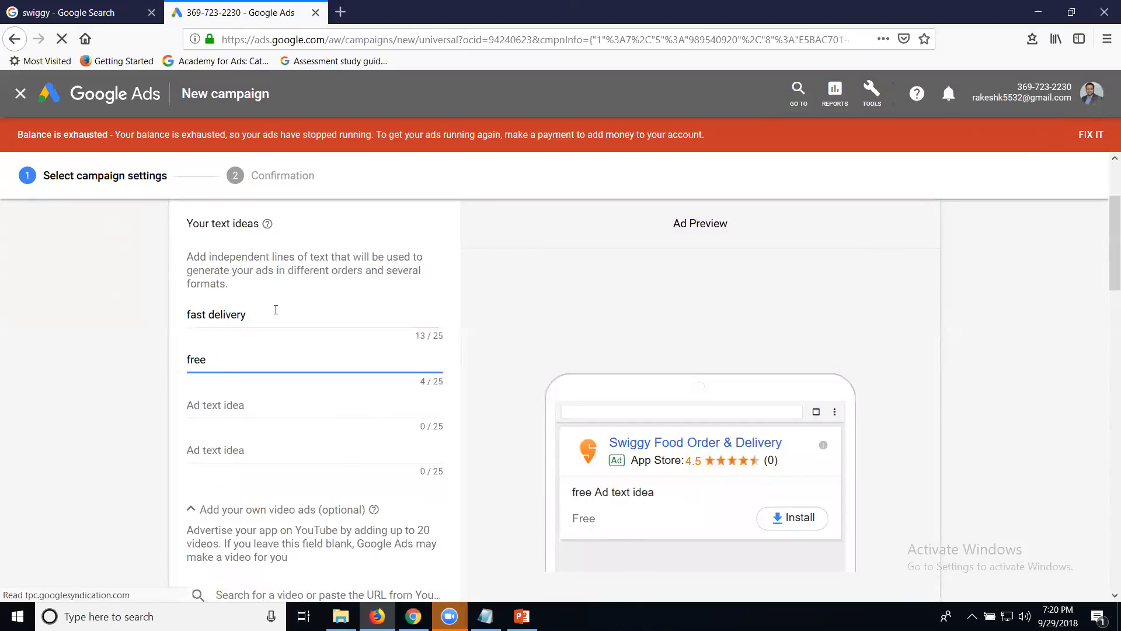
pyautogui.write(' coupens')
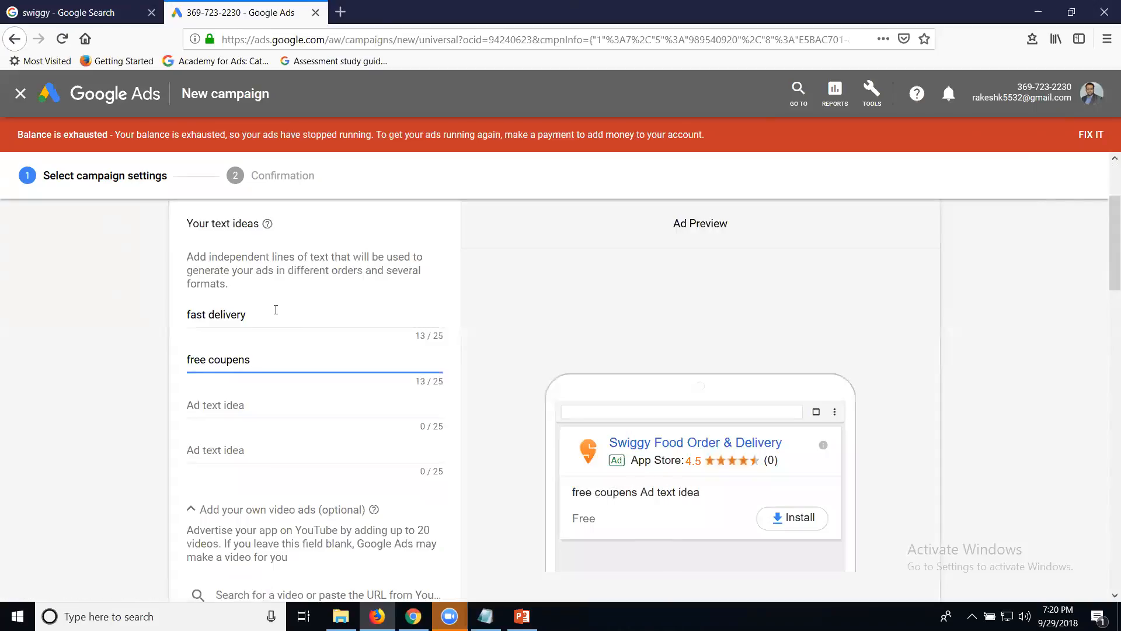
pyautogui.press('Tab')
pyautogui.write('weekend offers')
pyautogui.press('Tab')
pyautogui.write('special discounts')
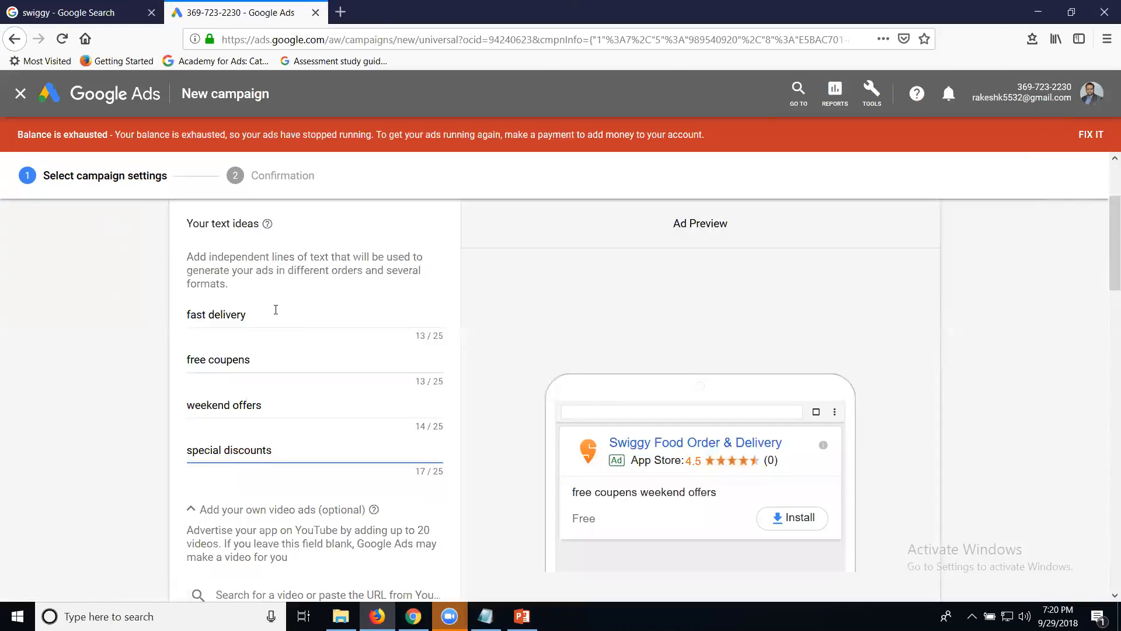
# Search for "swiggy youtube" among videos for the campaign's own video ads and browse the suggested videos.
pyautogui.scroll(-4, 107, 358)
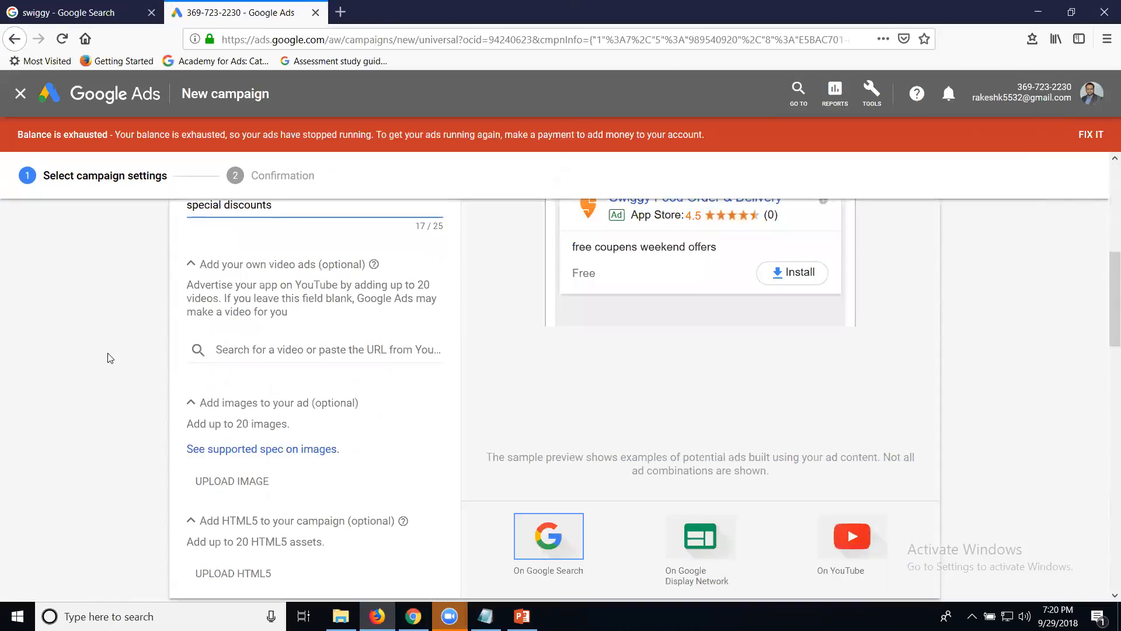
pyautogui.click(292, 350)
pyautogui.write('sw')
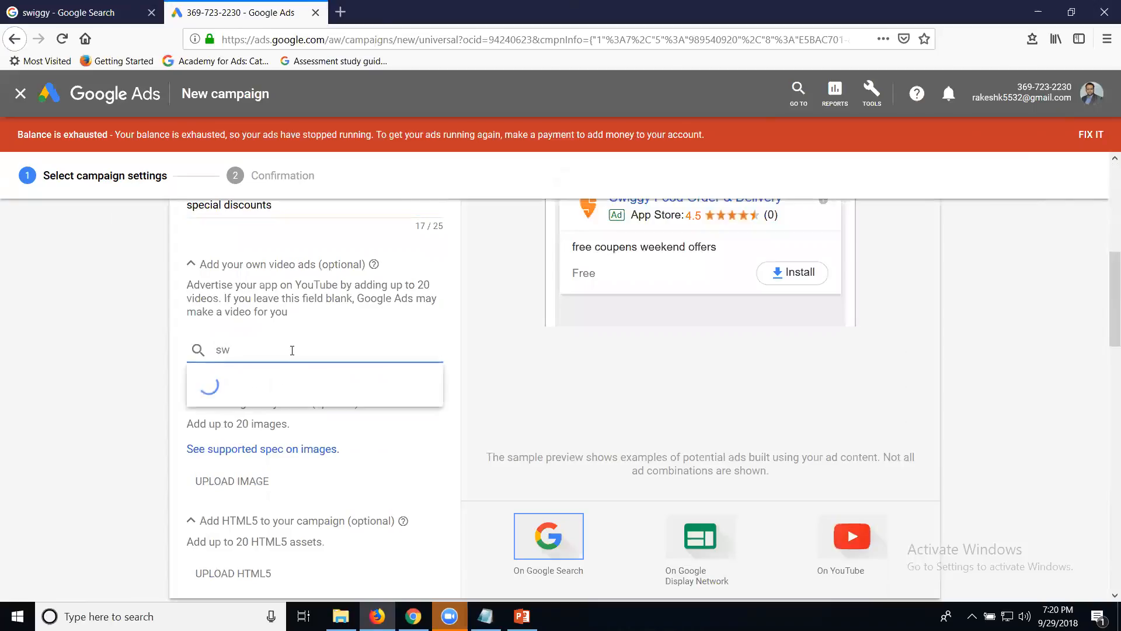
pyautogui.write('iggy youtube')
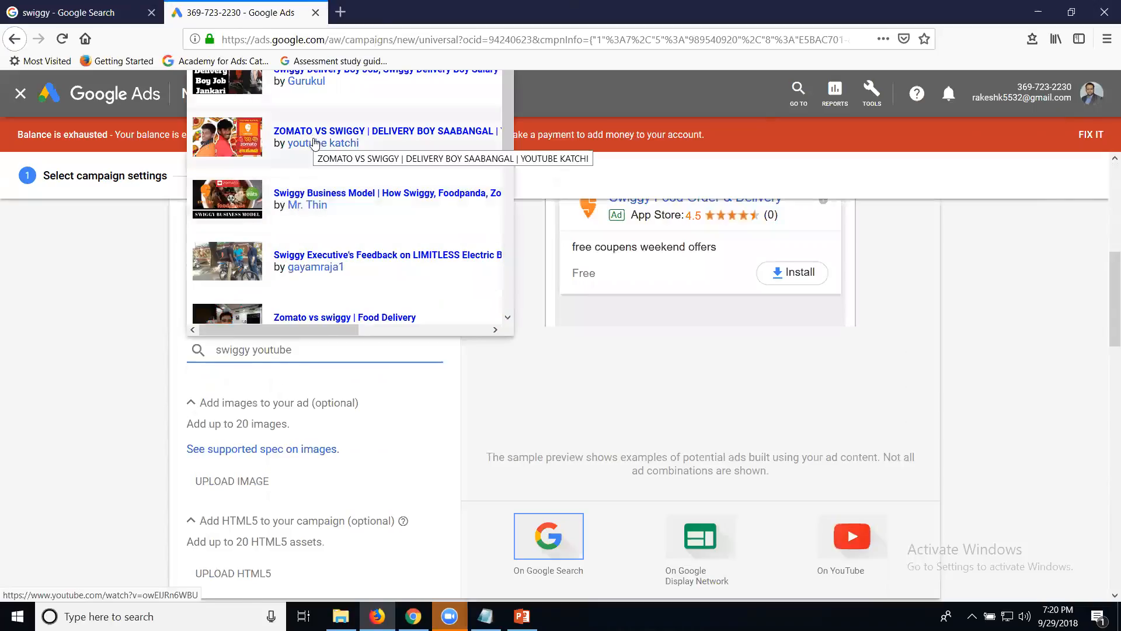
pyautogui.scroll(-3, 312, 197)
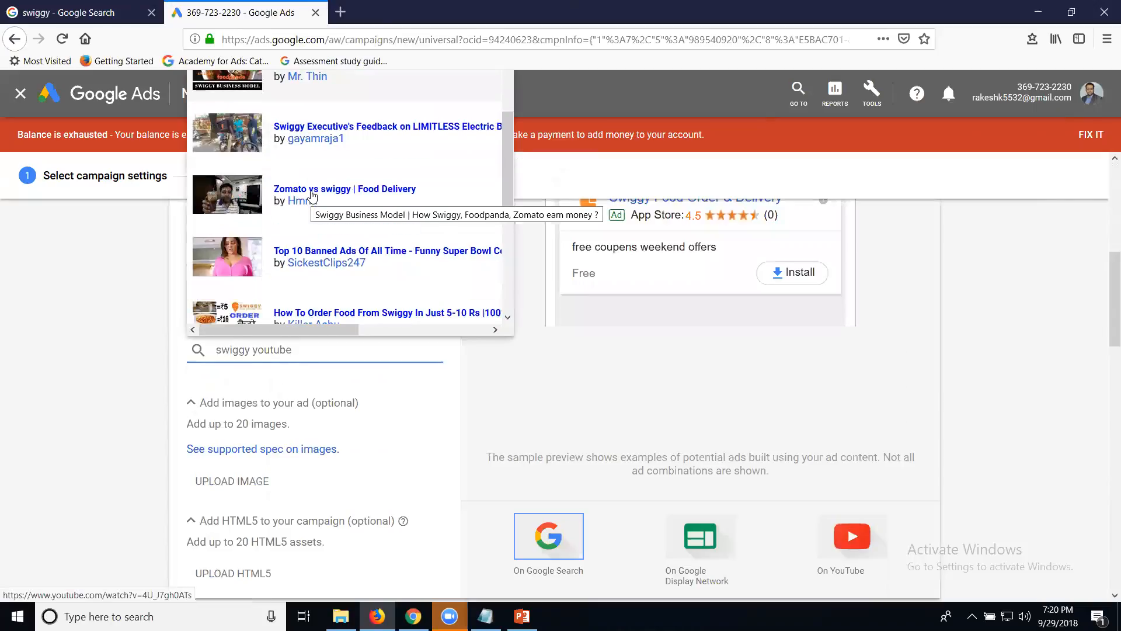
pyautogui.scroll(-3, 313, 196)
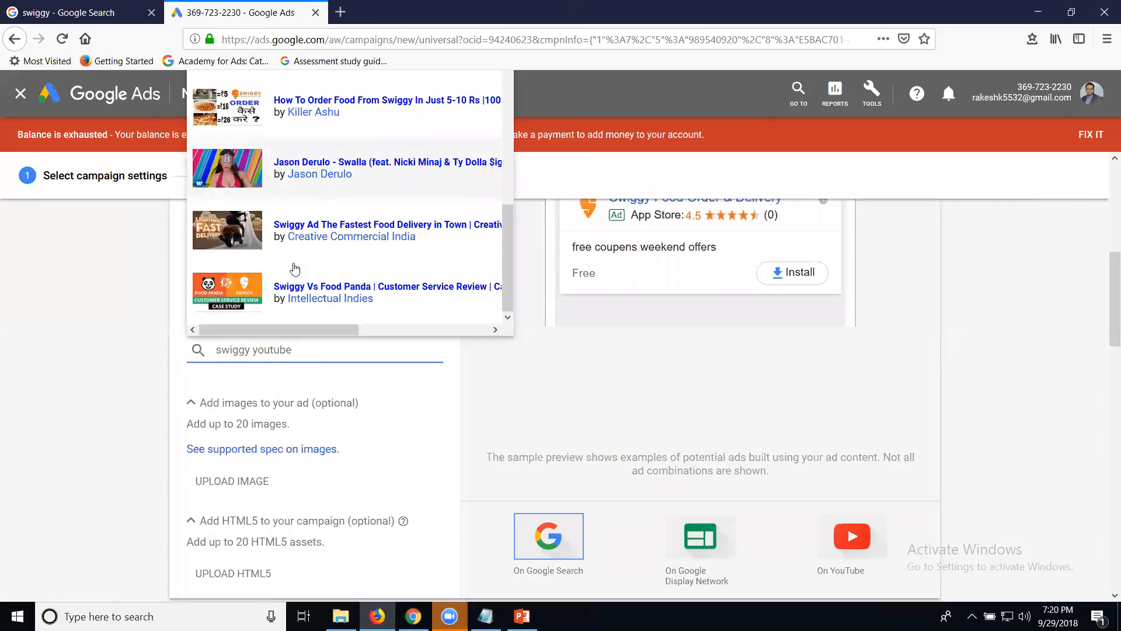
pyautogui.click(287, 297)
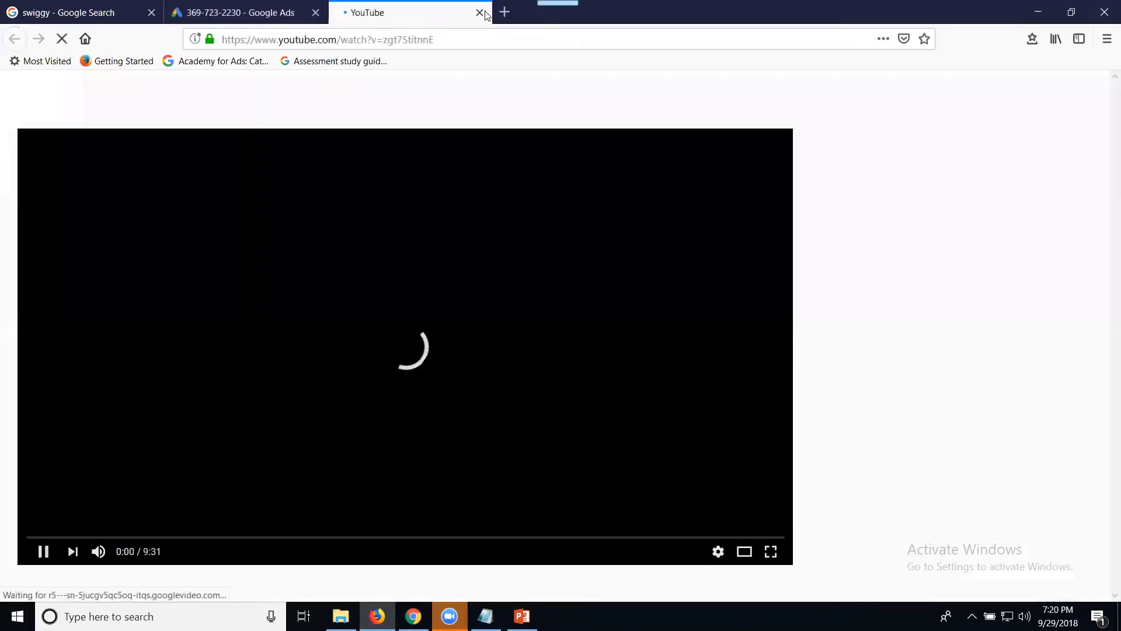
pyautogui.click(481, 14)
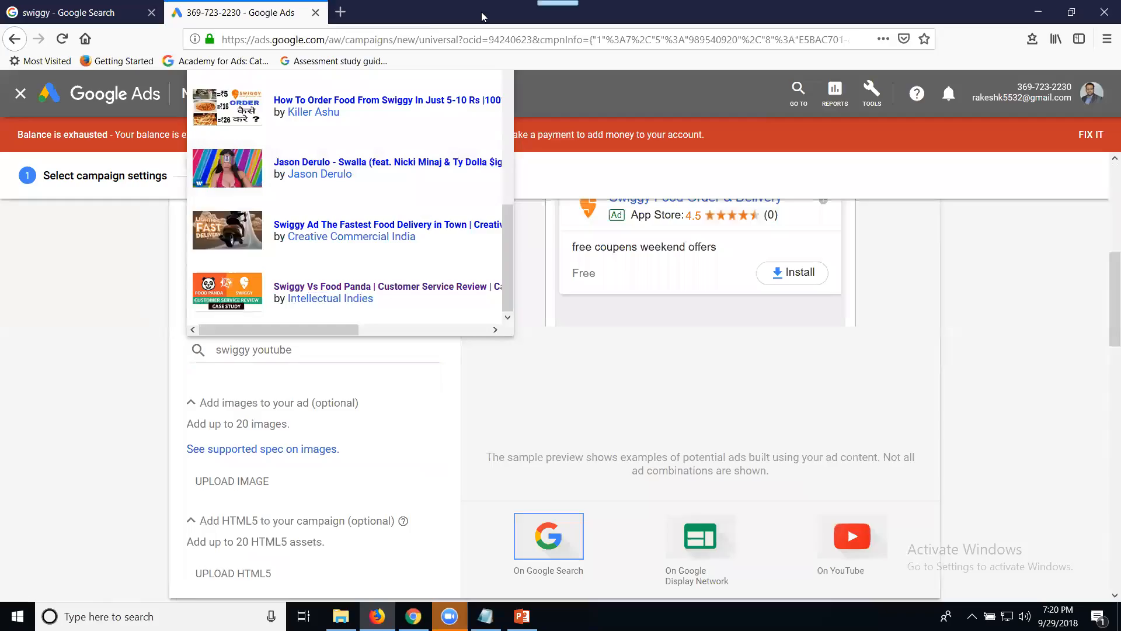
pyautogui.click(296, 243)
pyautogui.click(309, 350)
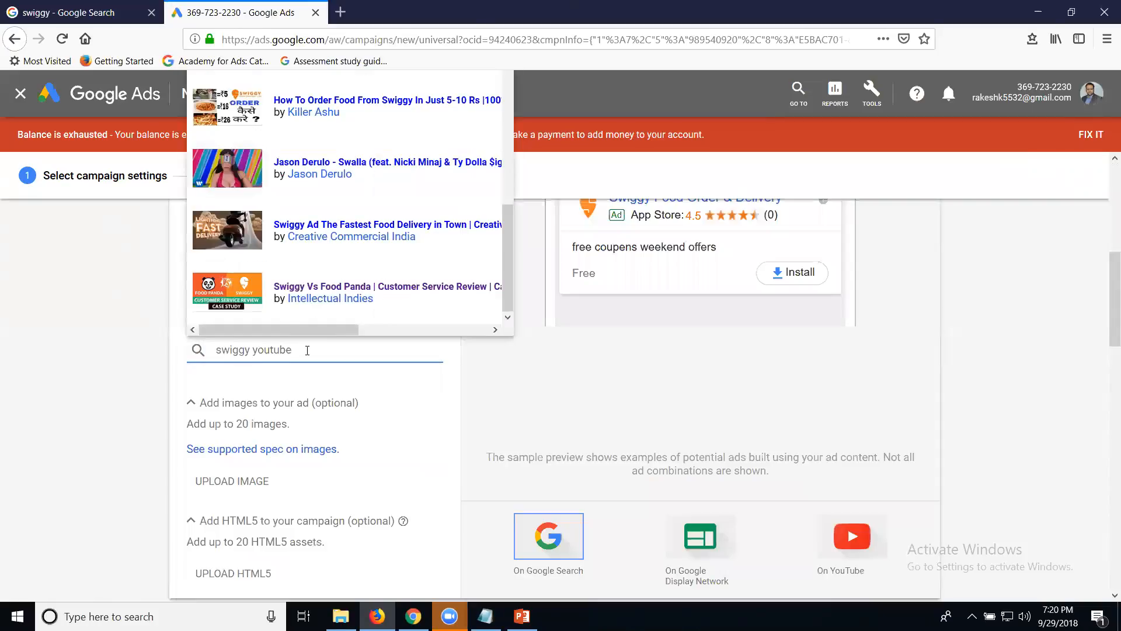
pyautogui.click(422, 281)
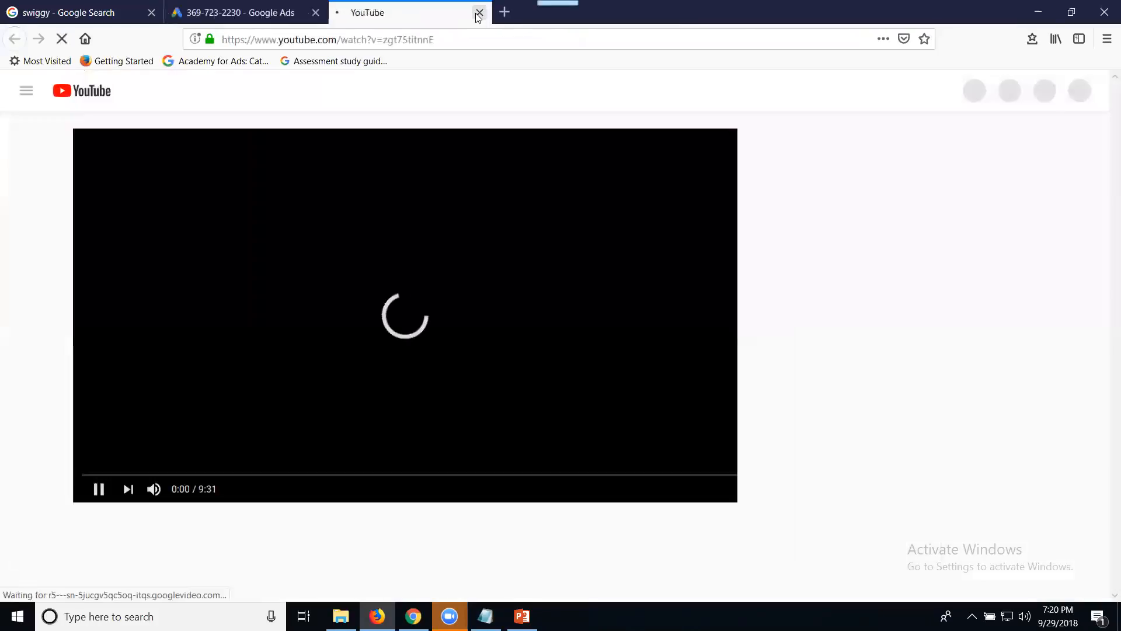
pyautogui.click(479, 13)
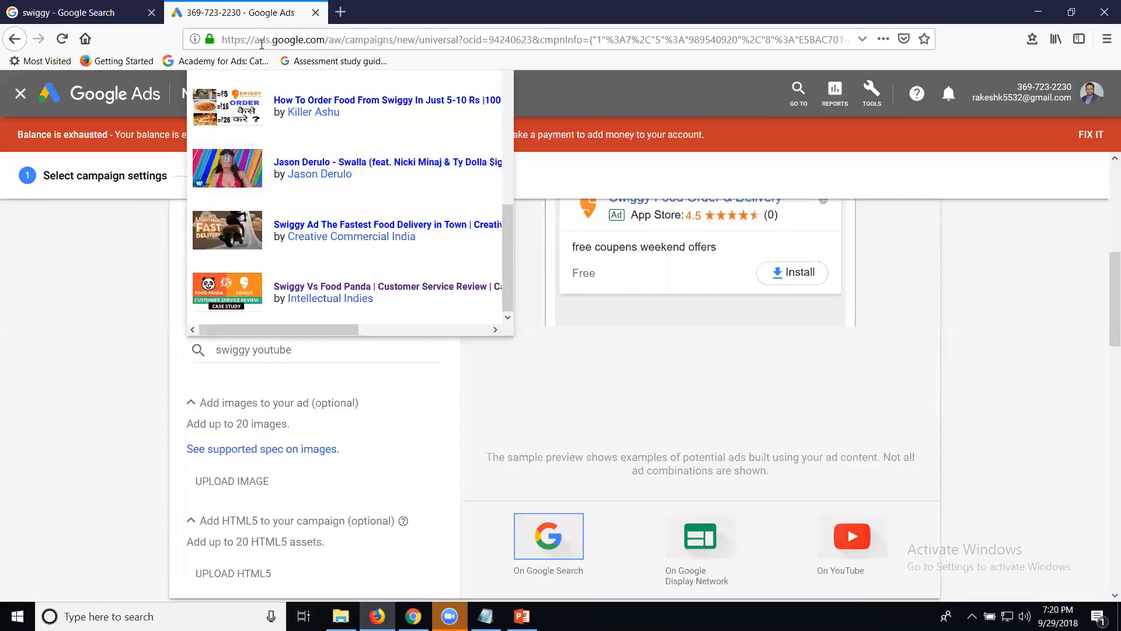
# Add the "Swiggy Vs Food Panda | Customer Service Review | Case Study" video and look over the image and HTML5 upload options.
pyautogui.click(228, 286)
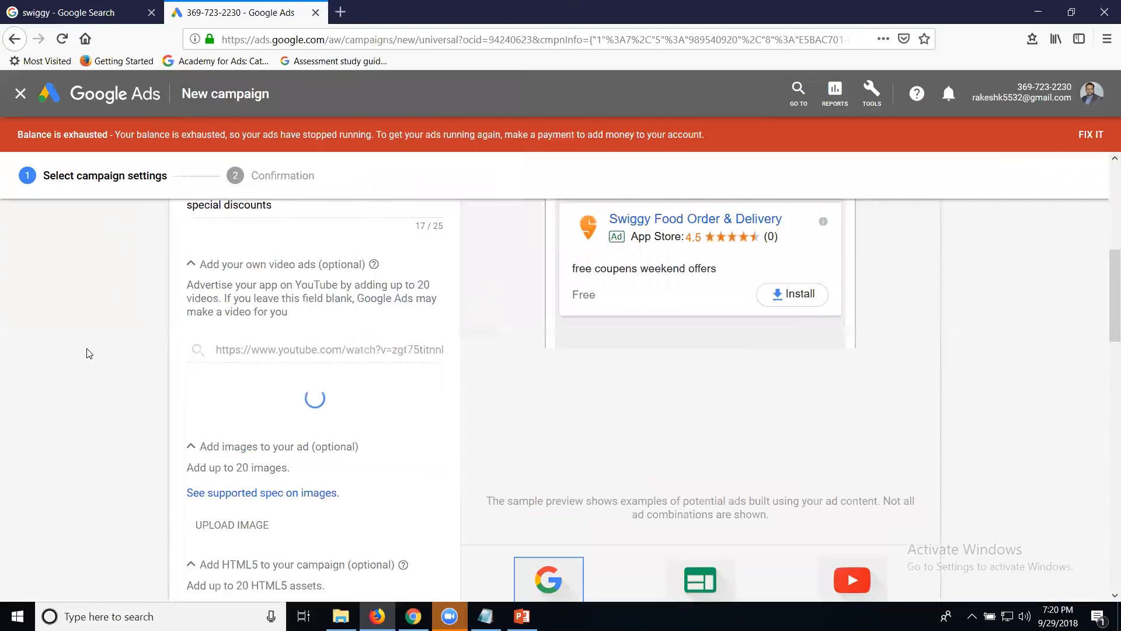
pyautogui.scroll(-3, 89, 353)
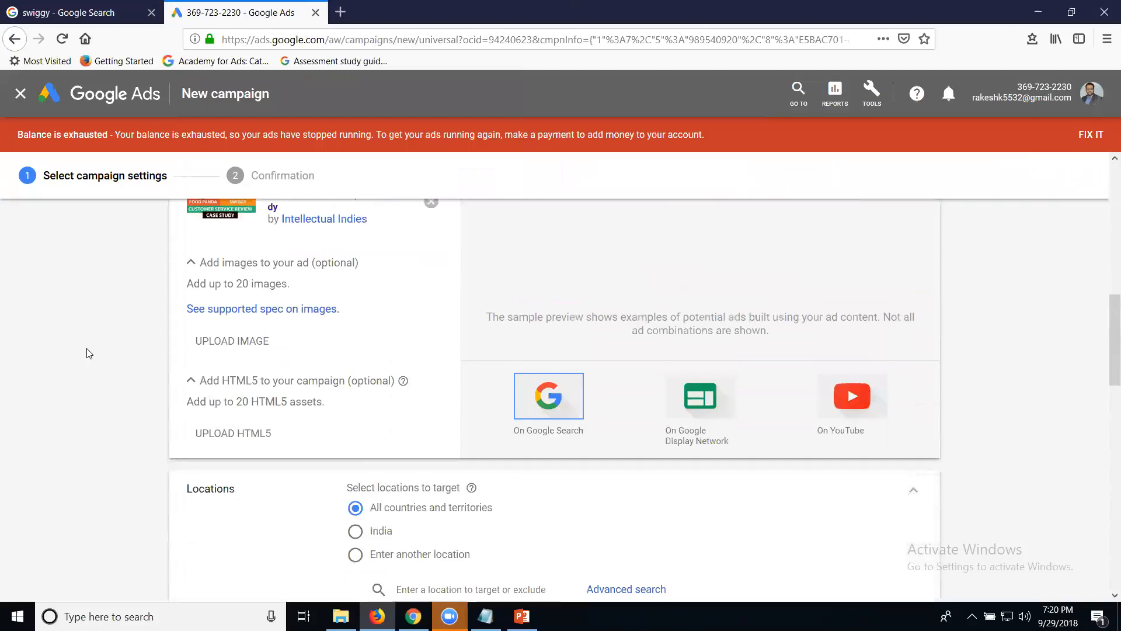
pyautogui.scroll(-2, 170, 353)
pyautogui.scroll(3, 170, 351)
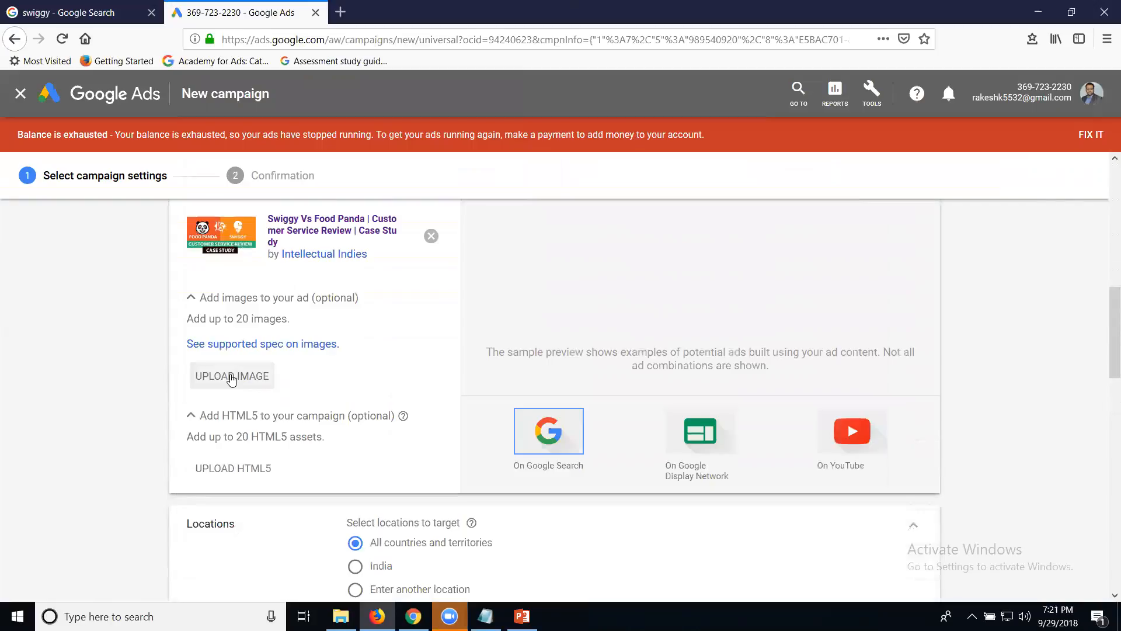
pyautogui.scroll(-2, 210, 383)
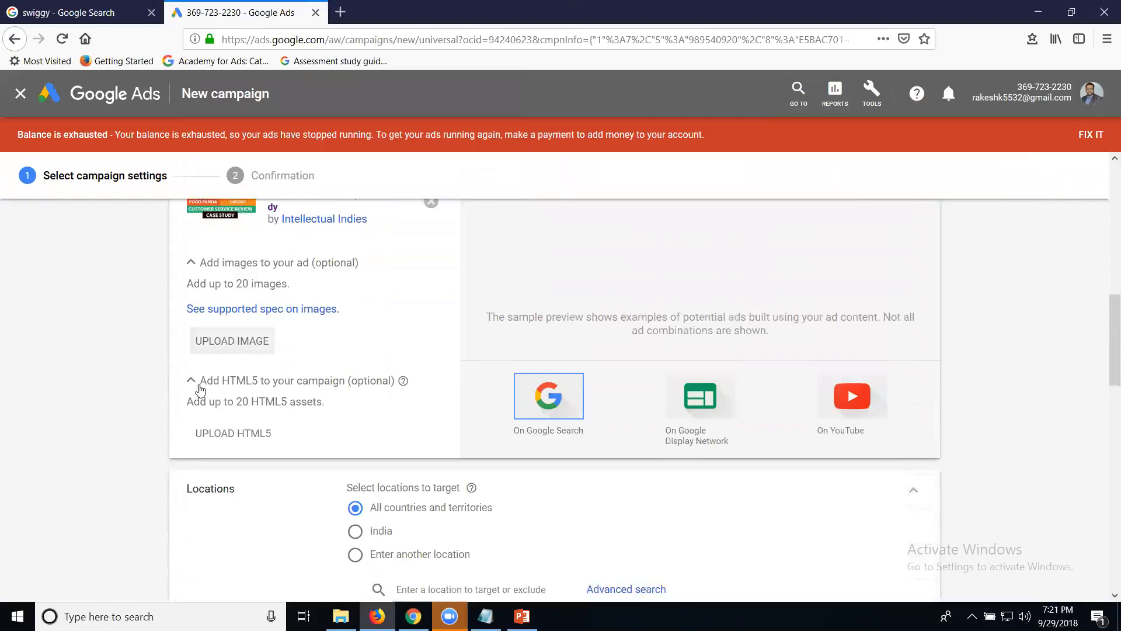
# Search the target locations for "Hyderabad" and target the city of Hyderabad, Telangana, India.
pyautogui.click(449, 483)
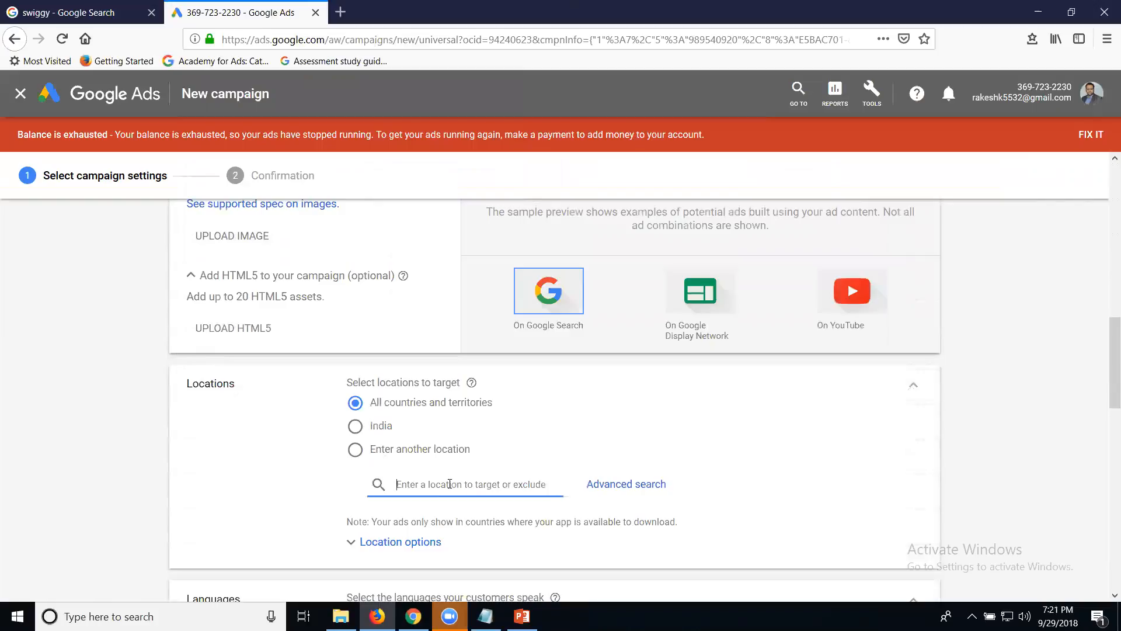
pyautogui.write('Hyde')
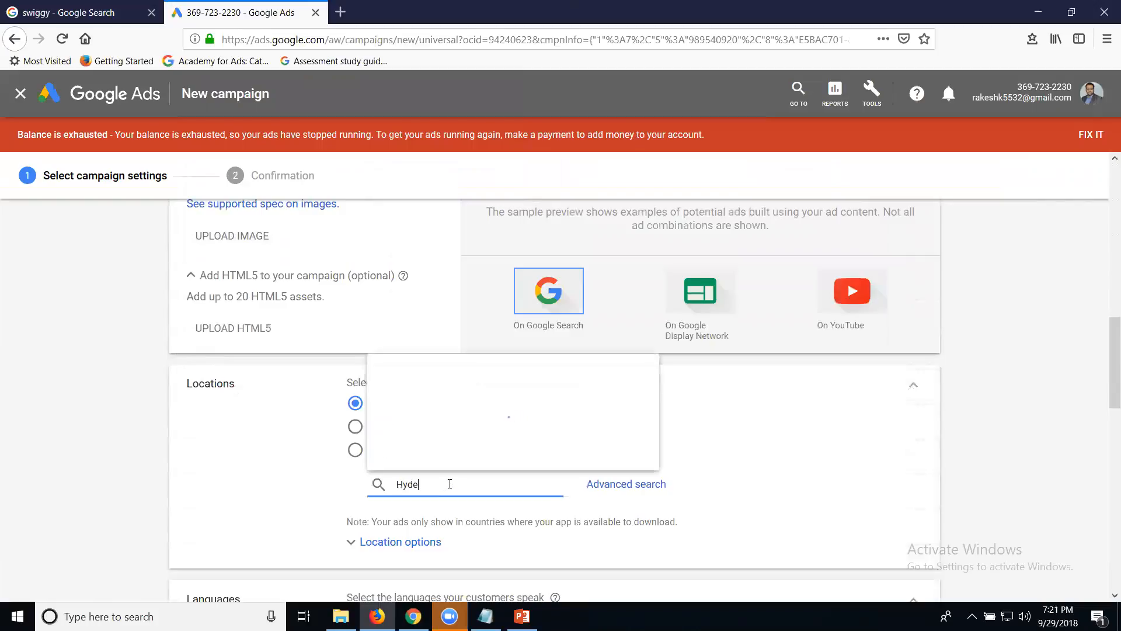
pyautogui.write('rabad')
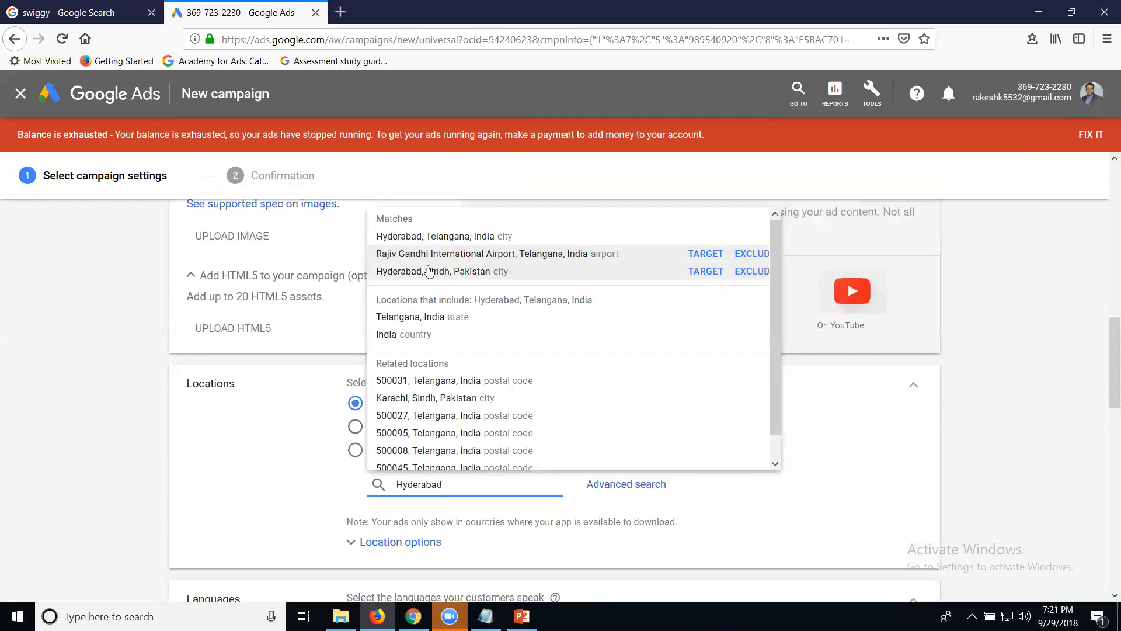
pyautogui.click(430, 242)
pyautogui.scroll(-5, 283, 324)
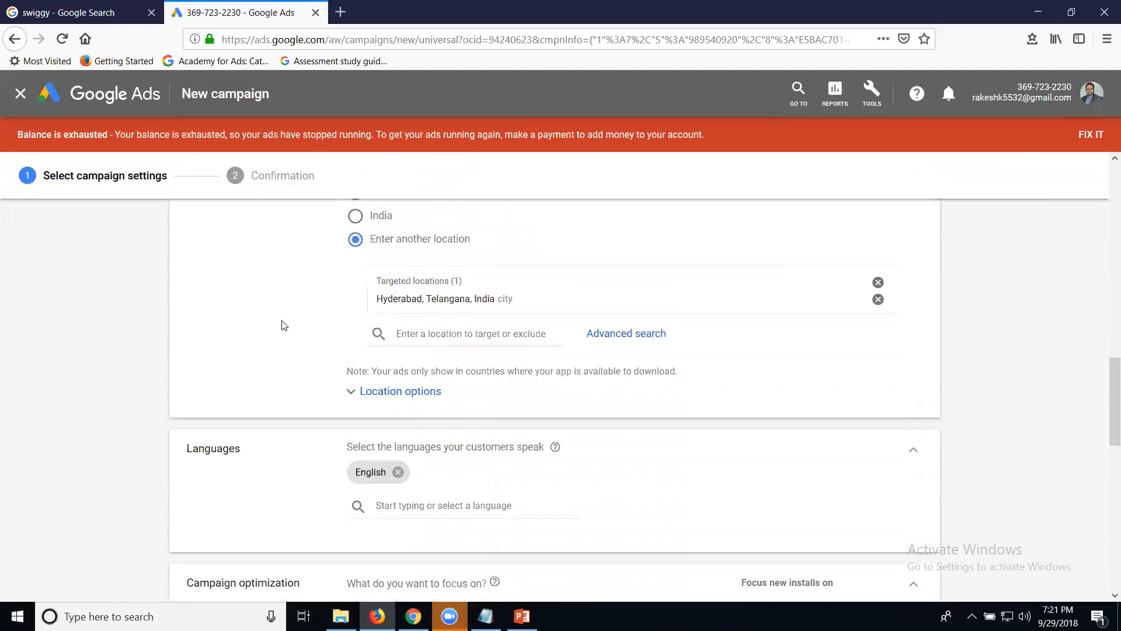
# Set the average daily budget to ₹500 and the target cost-per-install bid to ₹0.50.
pyautogui.scroll(-2, 280, 332)
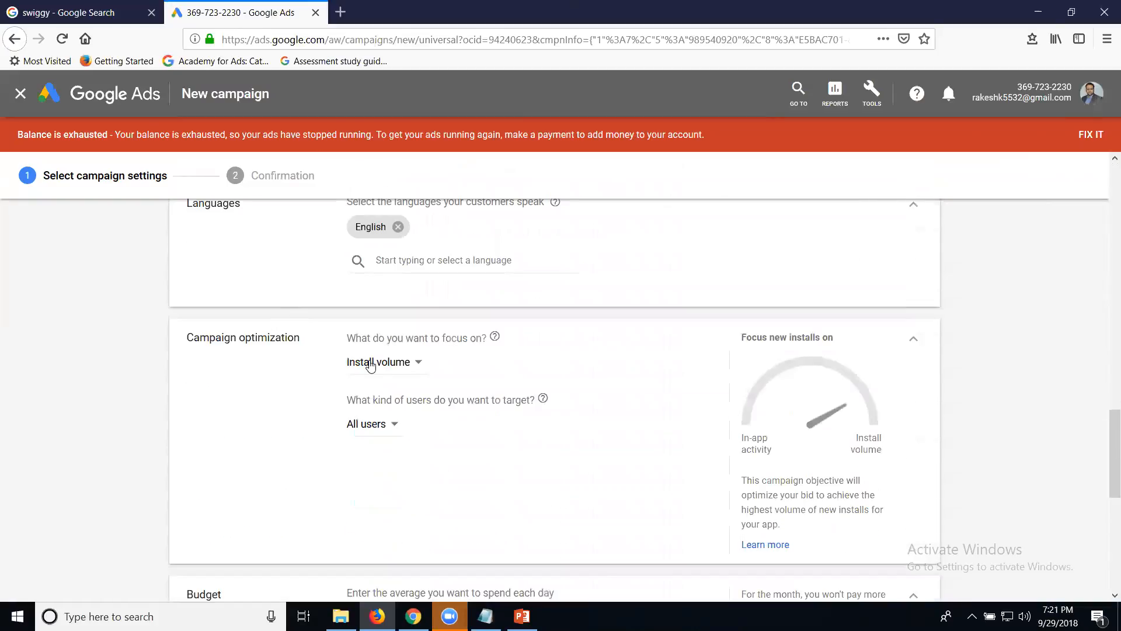
pyautogui.scroll(-3, 379, 438)
pyautogui.click(383, 402)
pyautogui.write('500')
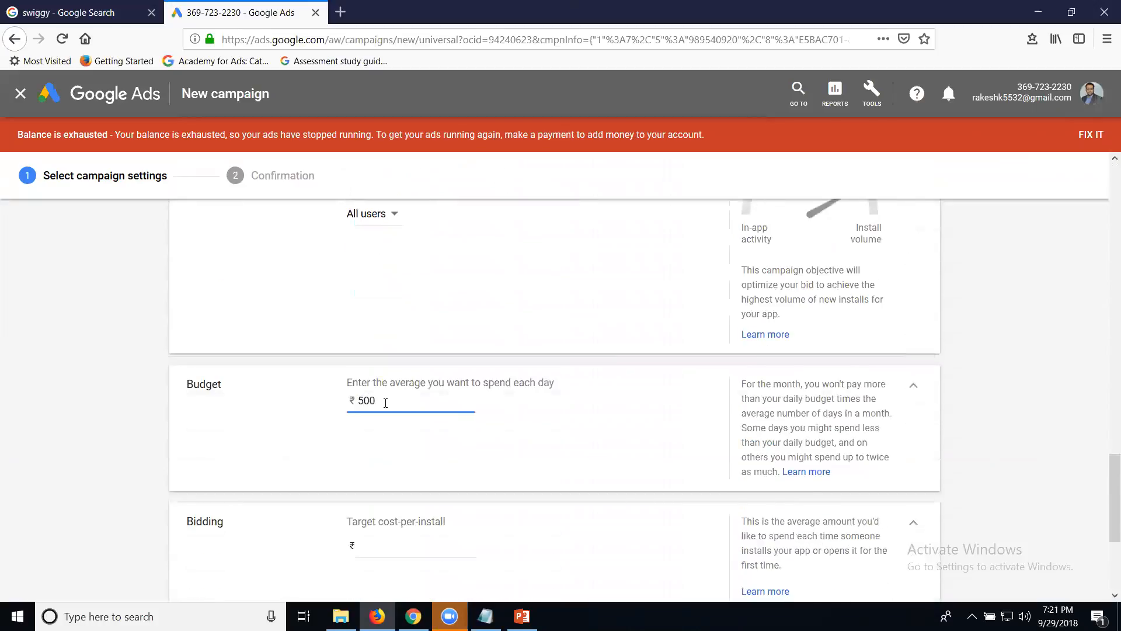
pyautogui.scroll(-2, 386, 403)
pyautogui.click(385, 402)
pyautogui.write('0.50')
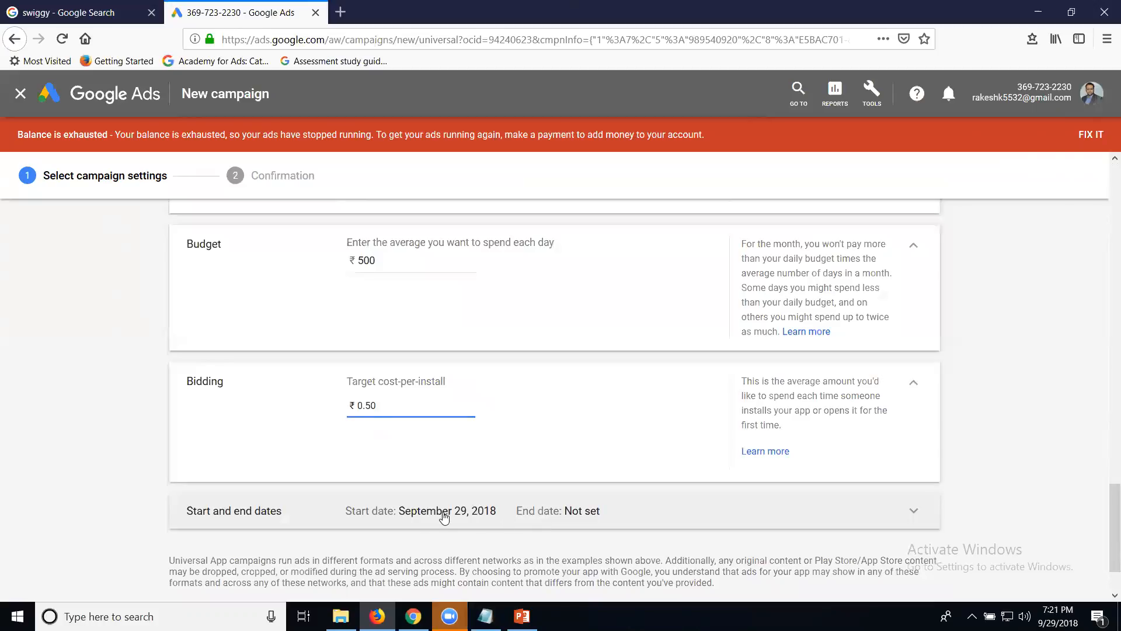
# Save the campaign settings, review the campaign summary and continue to the campaign without setting up conversion tracking.
pyautogui.scroll(-3, 444, 518)
pyautogui.click(209, 543)
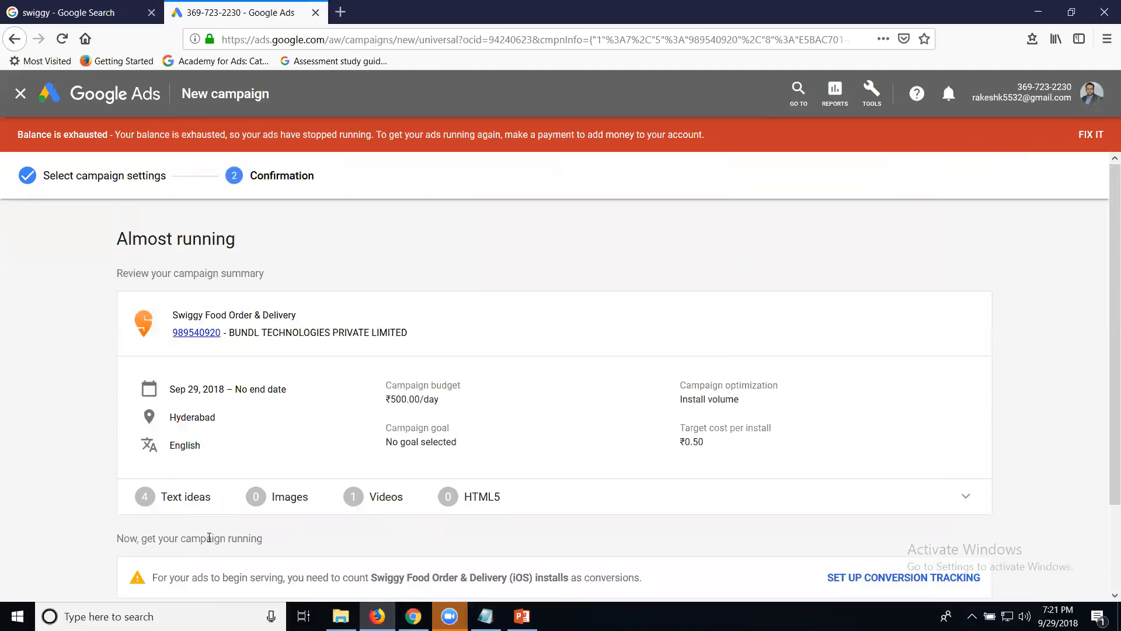
pyautogui.scroll(-3, 322, 362)
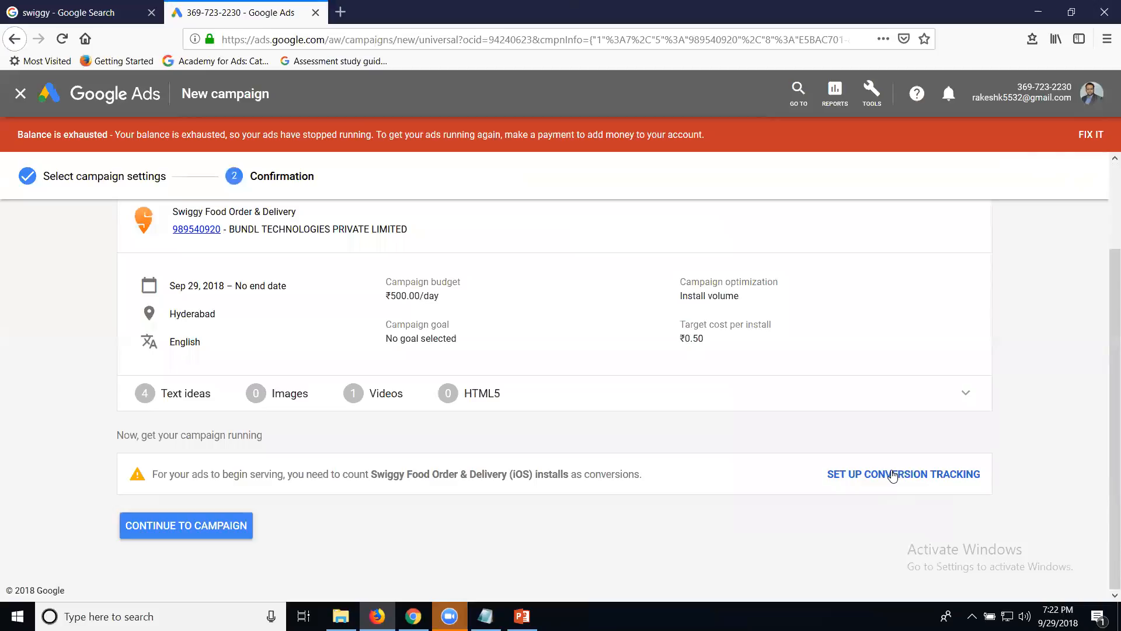
pyautogui.click(196, 528)
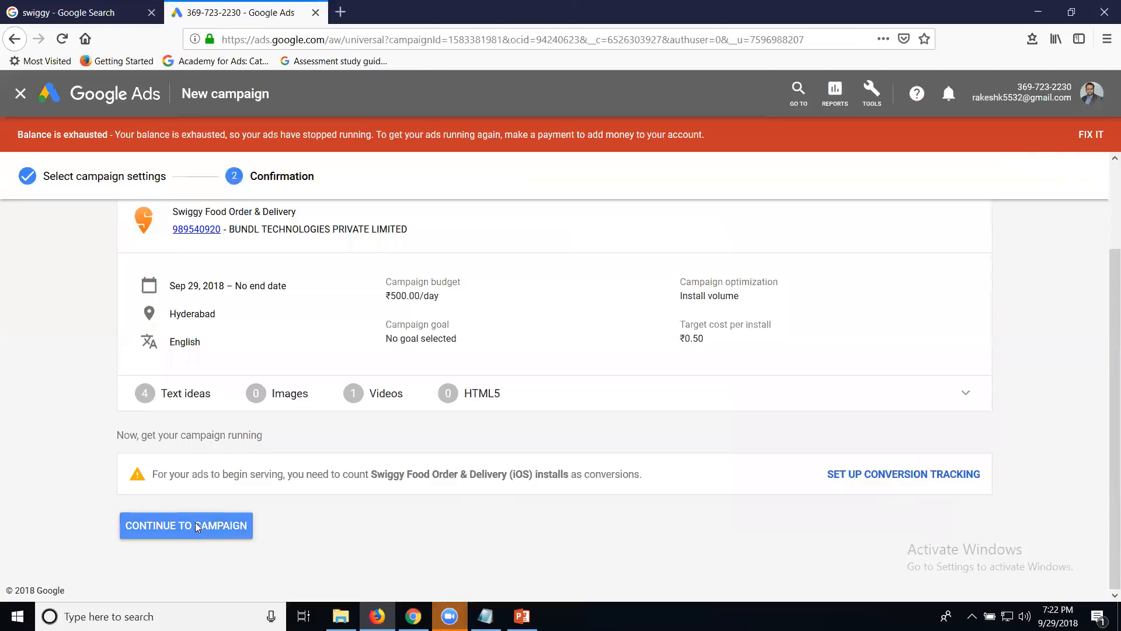